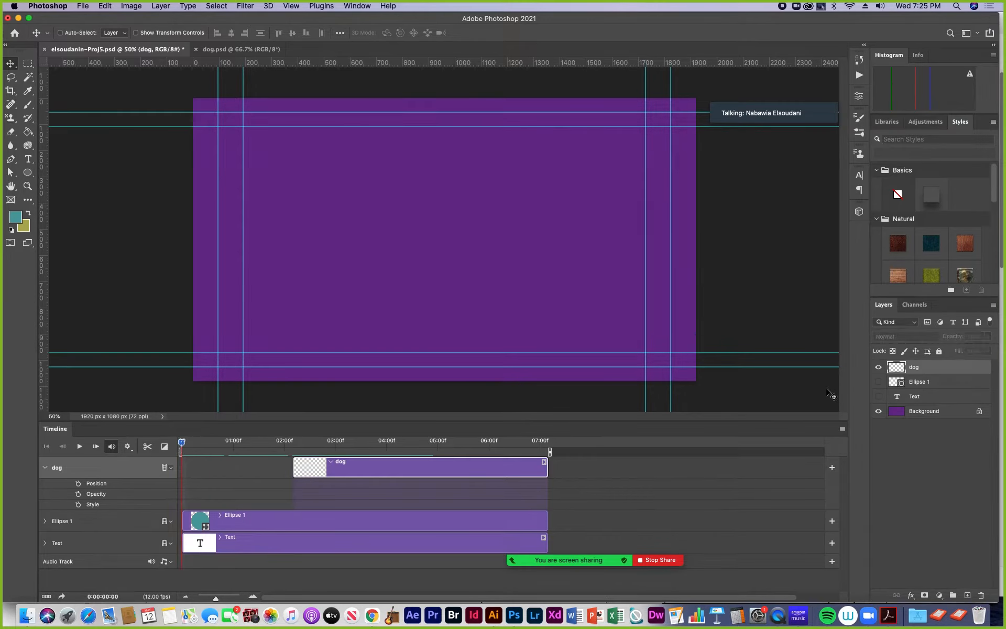
Show the Ellipse 1 and Text layers and trim both clips' starts, with Text beginning at about 0:08 and Ellipse 1 at about 1:03.
{"action": "left_click", "coordinate": [878, 381]}
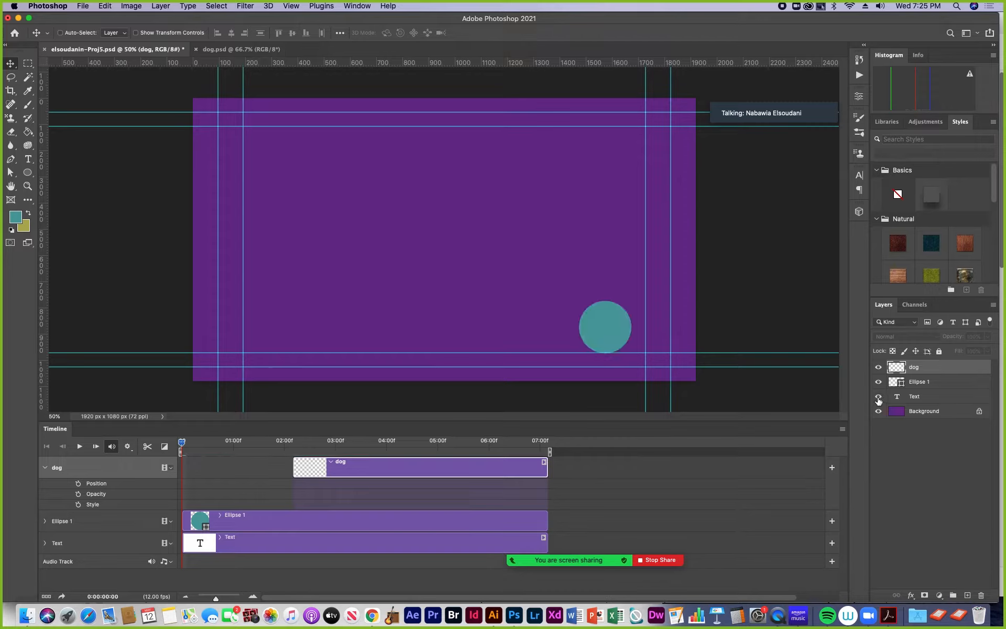
{"action": "left_click", "coordinate": [878, 396]}
{"action": "left_click_drag", "start_coordinate": [186, 519], "coordinate": [250, 519]}
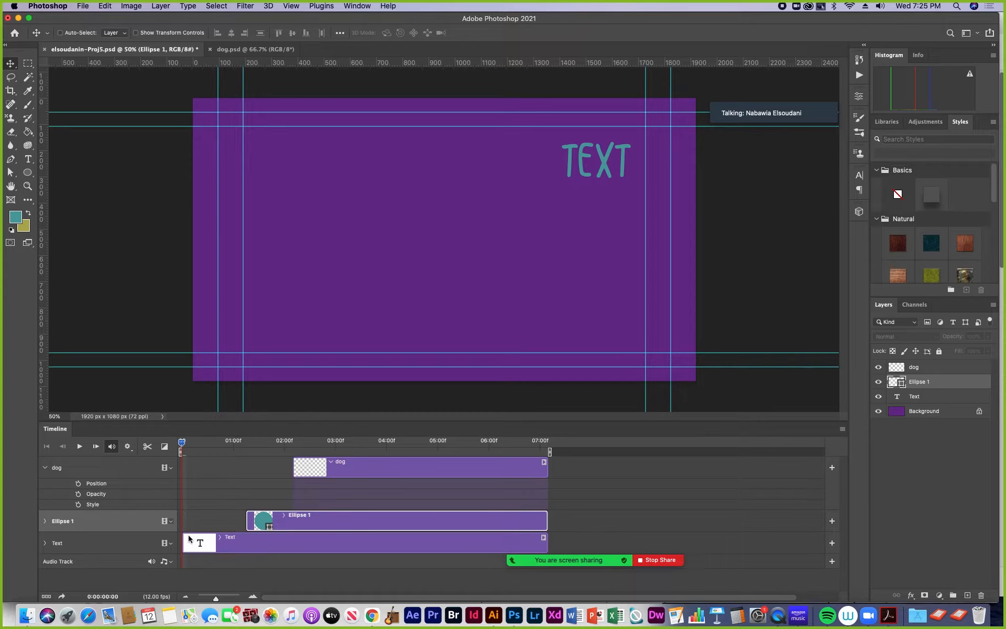
{"action": "left_click_drag", "start_coordinate": [183, 535], "coordinate": [218, 536]}
{"action": "left_click_drag", "start_coordinate": [182, 445], "coordinate": [352, 478]}
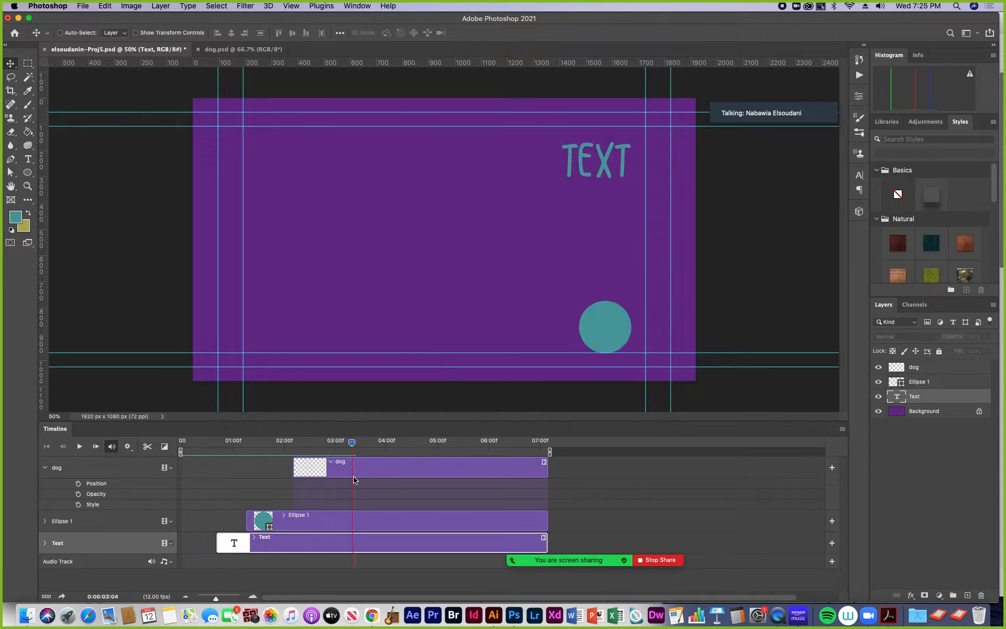
Adjust the clip starts on the timeline to about 0:05 for Text, 1:00 for Ellipse 1 and 1:05 for dog.
{"action": "left_click_drag", "start_coordinate": [217, 539], "coordinate": [234, 521]}
{"action": "left_click", "coordinate": [246, 521]}
{"action": "left_click_drag", "start_coordinate": [293, 467], "coordinate": [254, 444]}
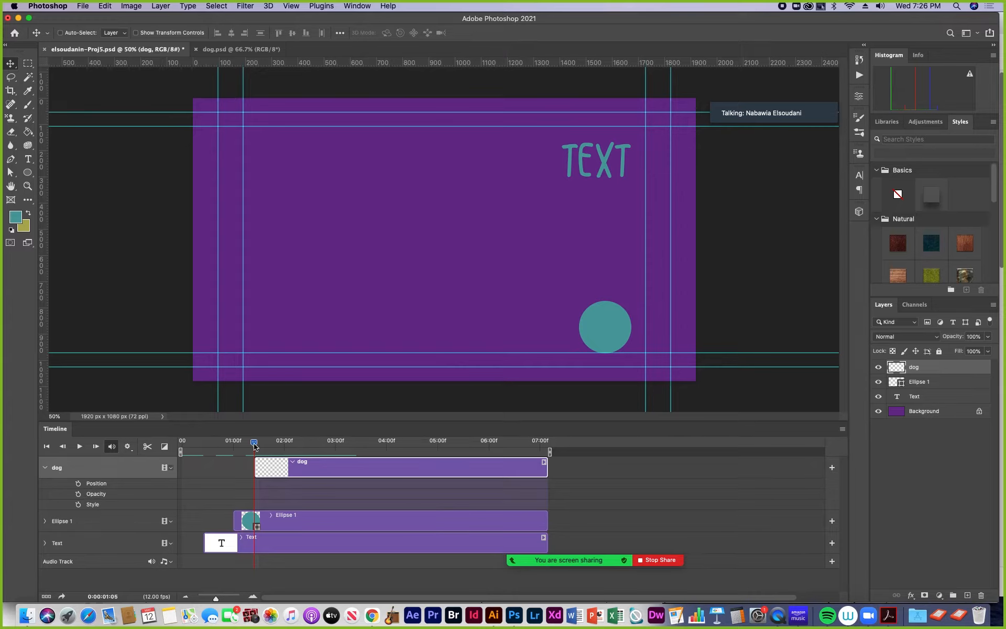
Animate the dog's Position from off-canvas at 0:00:01:05 to the middle of the canvas at 0:00:02:04, and preview the motion.
{"action": "mouse_move", "coordinate": [254, 446]}
{"action": "left_mouse_down"}
{"action": "mouse_move", "coordinate": [280, 444]}
{"action": "mouse_move", "coordinate": [254, 445]}
{"action": "left_mouse_up"}
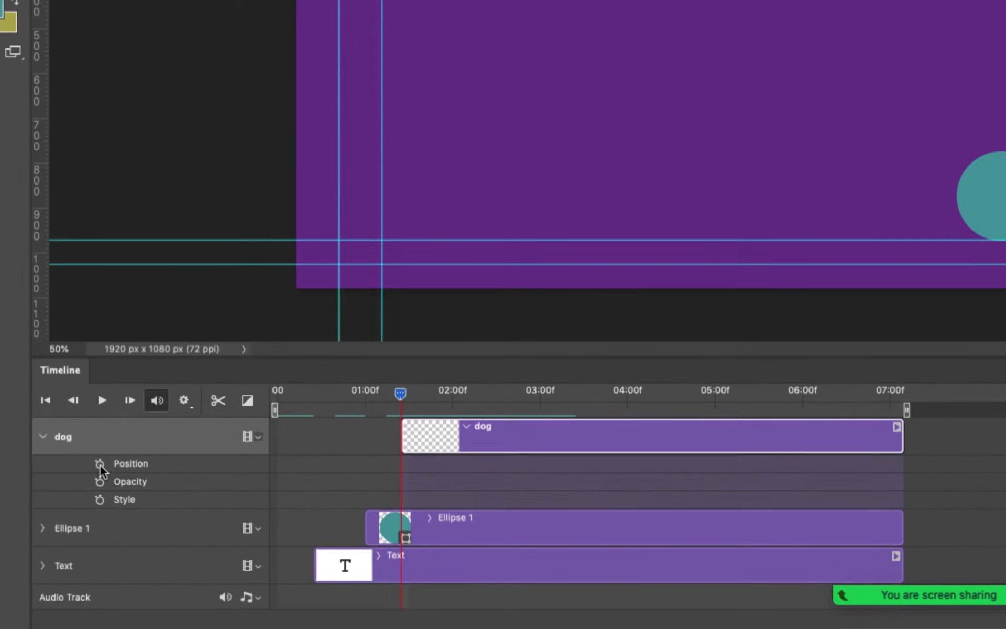
{"action": "left_click", "coordinate": [99, 463]}
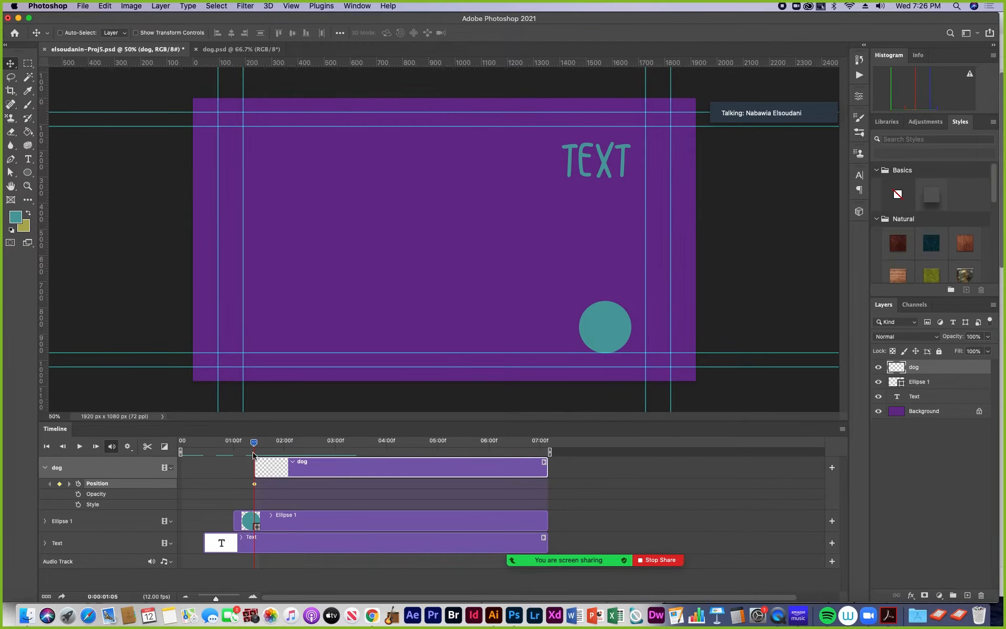
{"action": "left_click_drag", "start_coordinate": [254, 444], "coordinate": [303, 450]}
{"action": "left_click_drag", "start_coordinate": [704, 262], "coordinate": [451, 254]}
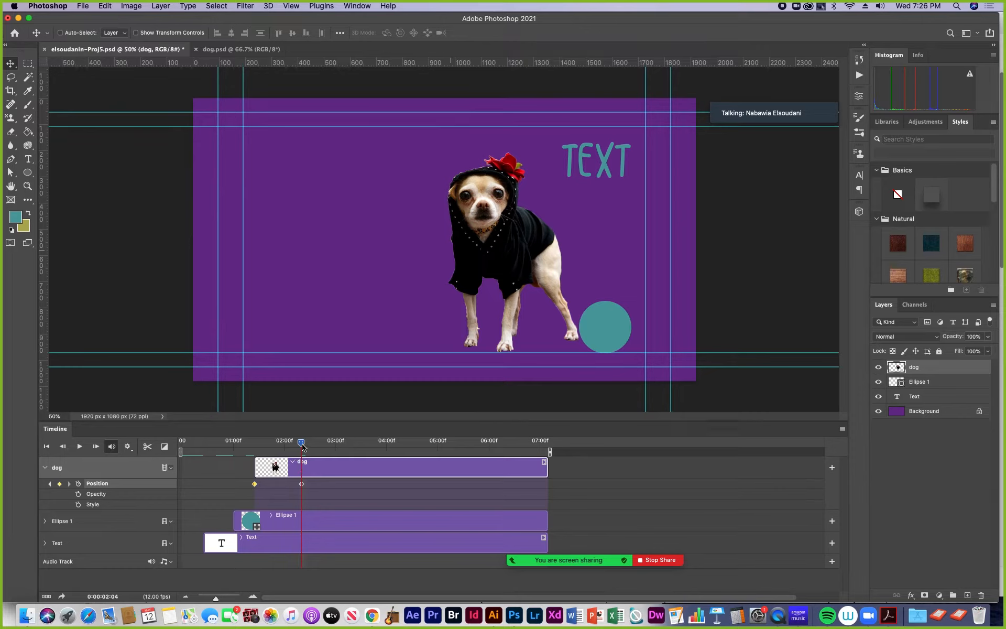
{"action": "left_click_drag", "start_coordinate": [301, 446], "coordinate": [255, 451]}
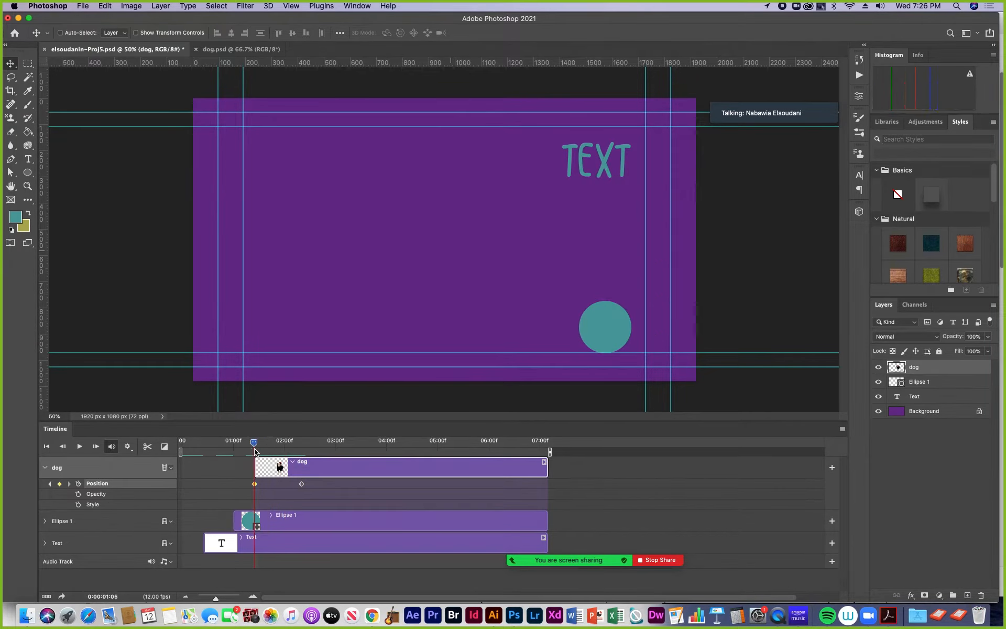
{"action": "key", "text": "space"}
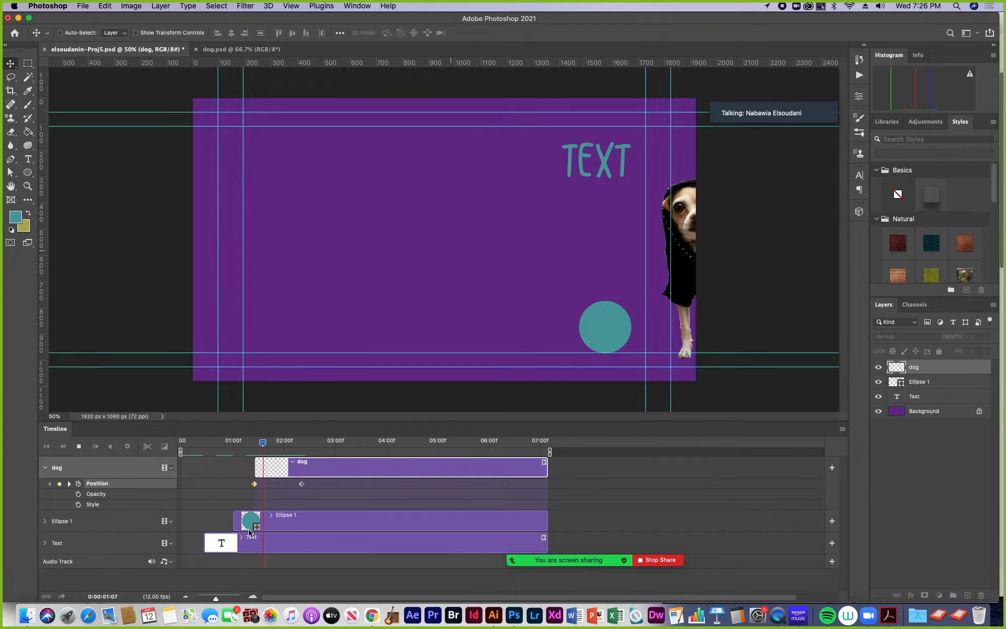
{"action": "key", "text": "space"}
Add dog Position keyframes up and to the left at 0:00:03:04 and near the left guides at 0:00:04:06, and preview the motion.
{"action": "left_click_drag", "start_coordinate": [324, 444], "coordinate": [354, 467]}
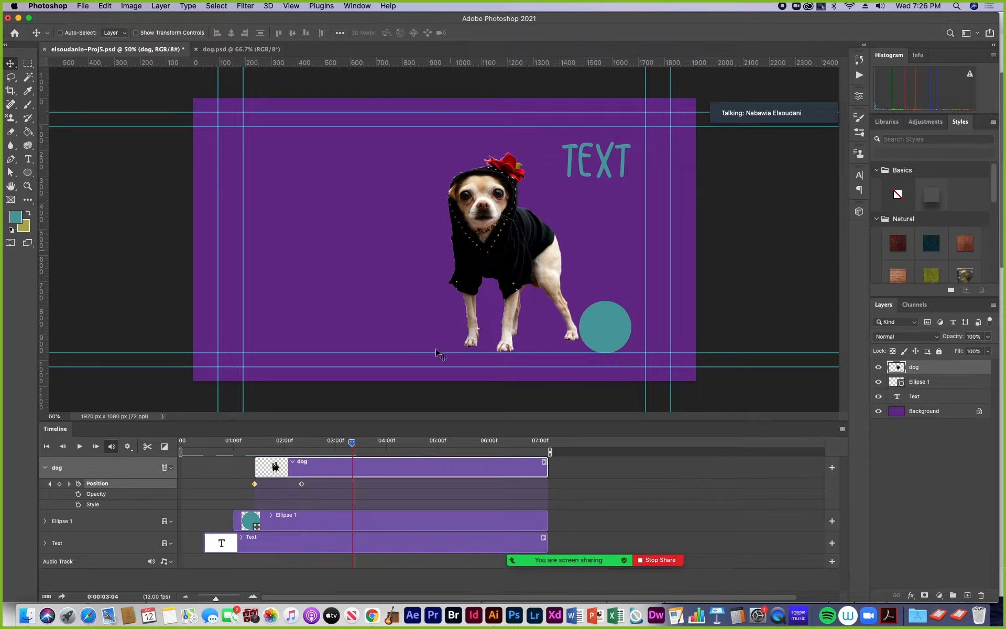
{"action": "left_click_drag", "start_coordinate": [507, 281], "coordinate": [387, 241]}
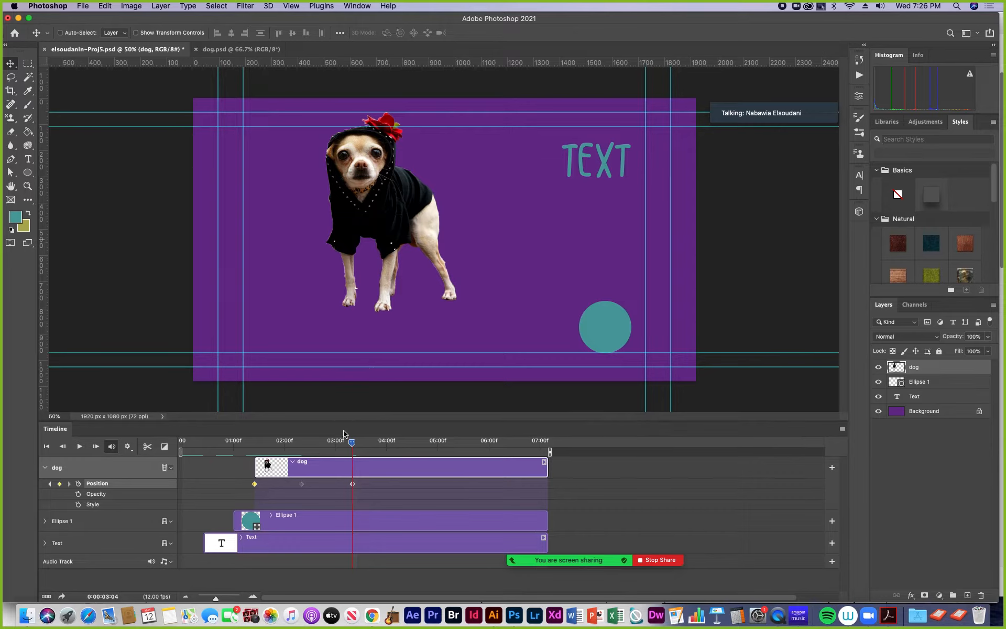
{"action": "left_click_drag", "start_coordinate": [351, 443], "coordinate": [412, 449]}
{"action": "left_click_drag", "start_coordinate": [383, 261], "coordinate": [271, 292]}
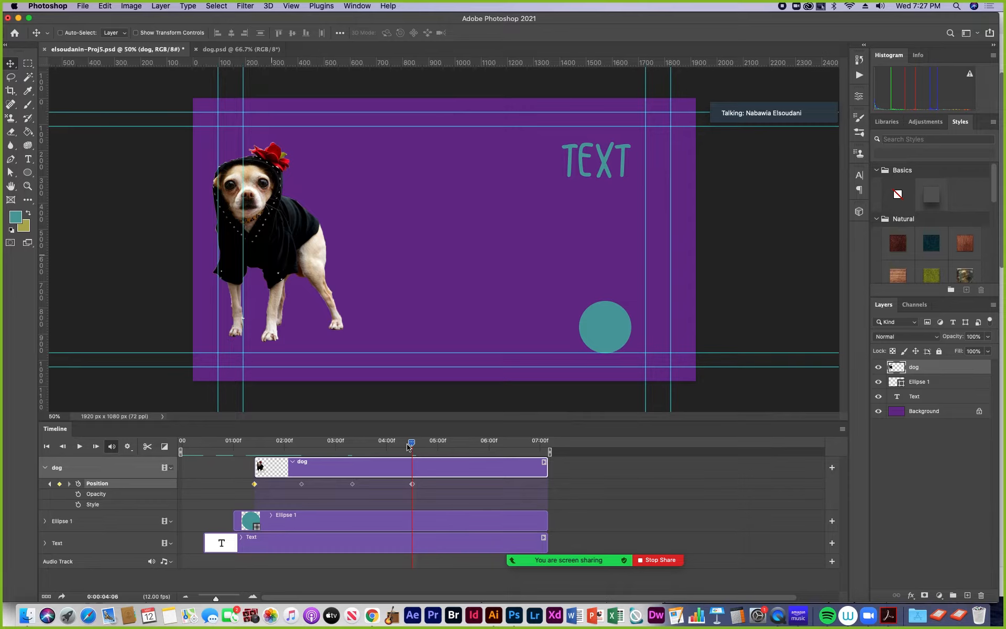
{"action": "key", "text": "space"}
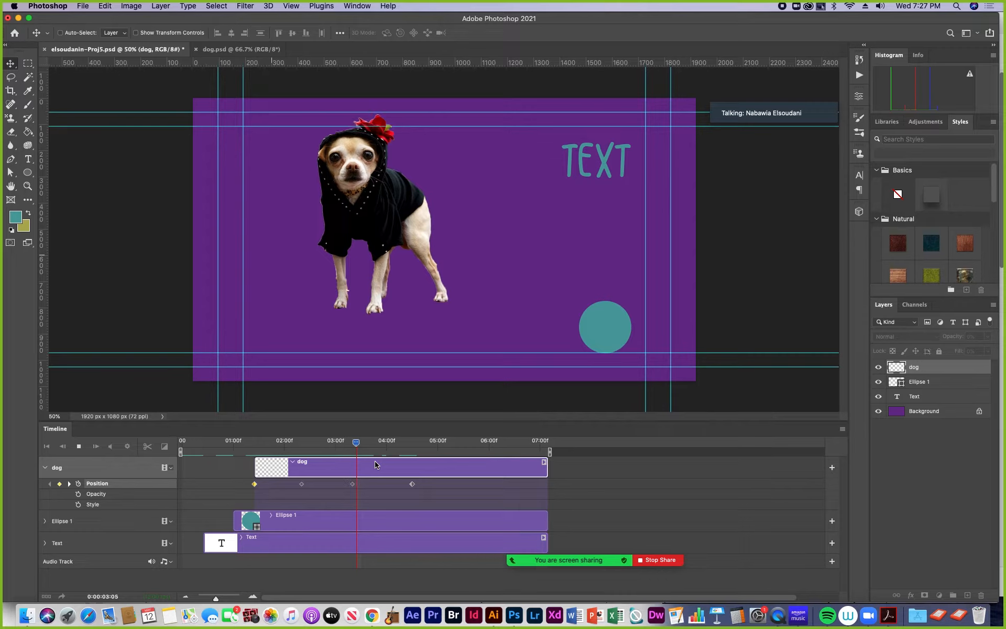
{"action": "key", "text": "space"}
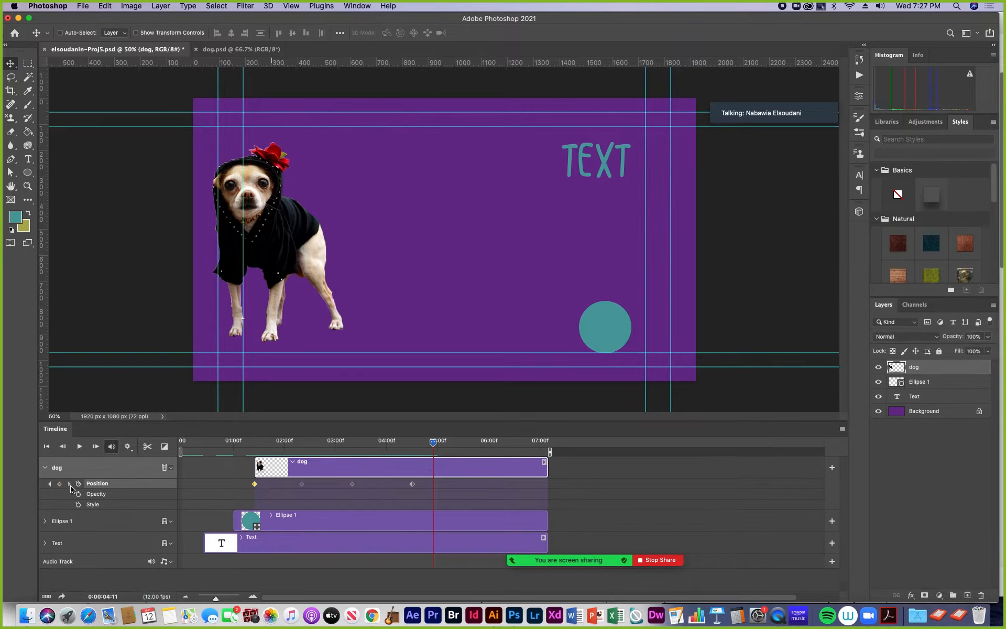
Turn off Position animation on the dog layer to remove all of its keyframes.
{"action": "left_click_drag", "start_coordinate": [262, 446], "coordinate": [284, 468]}
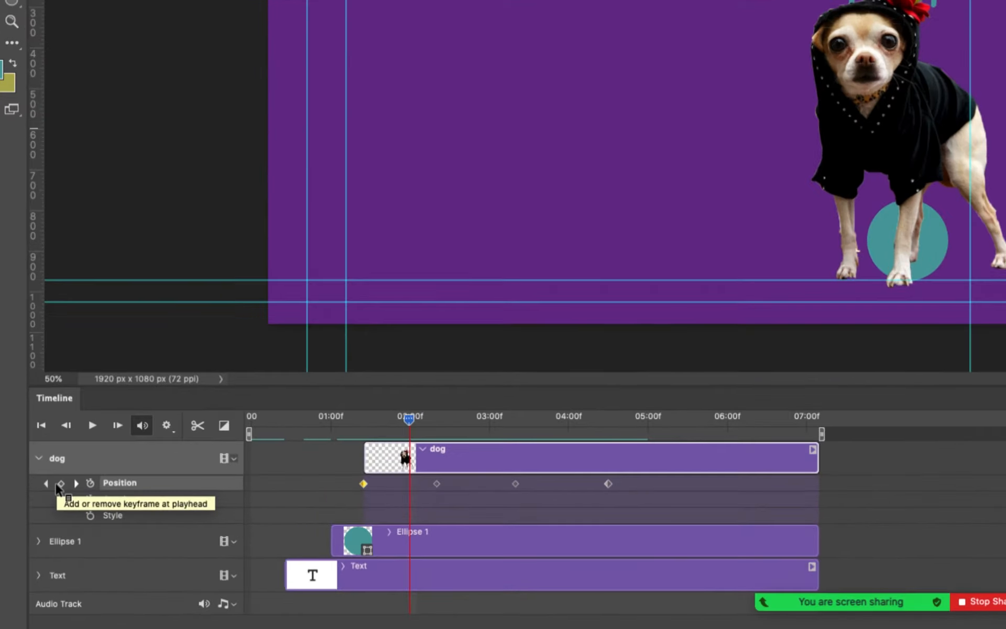
{"action": "left_click", "coordinate": [90, 483]}
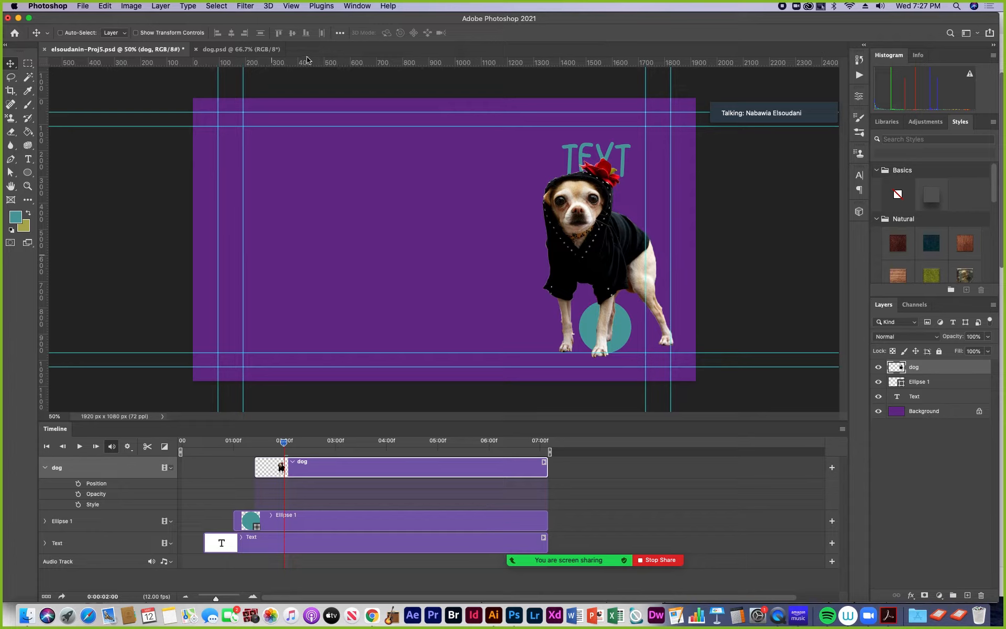
Convert the dog layer to a smart object and expand its animation properties on the timeline.
{"action": "left_click", "coordinate": [158, 6]}
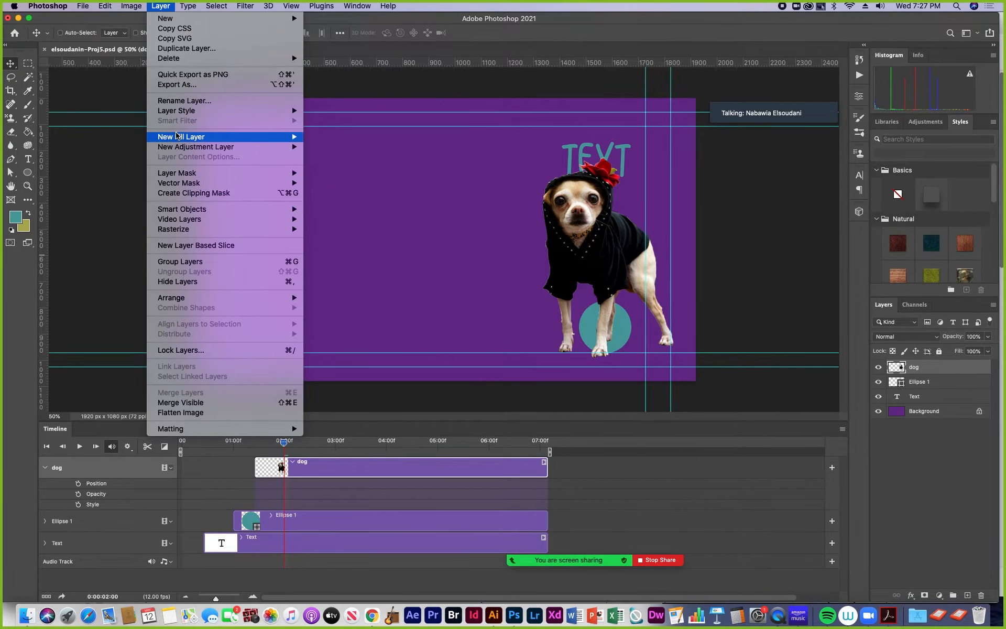
{"action": "mouse_move", "coordinate": [183, 209]}
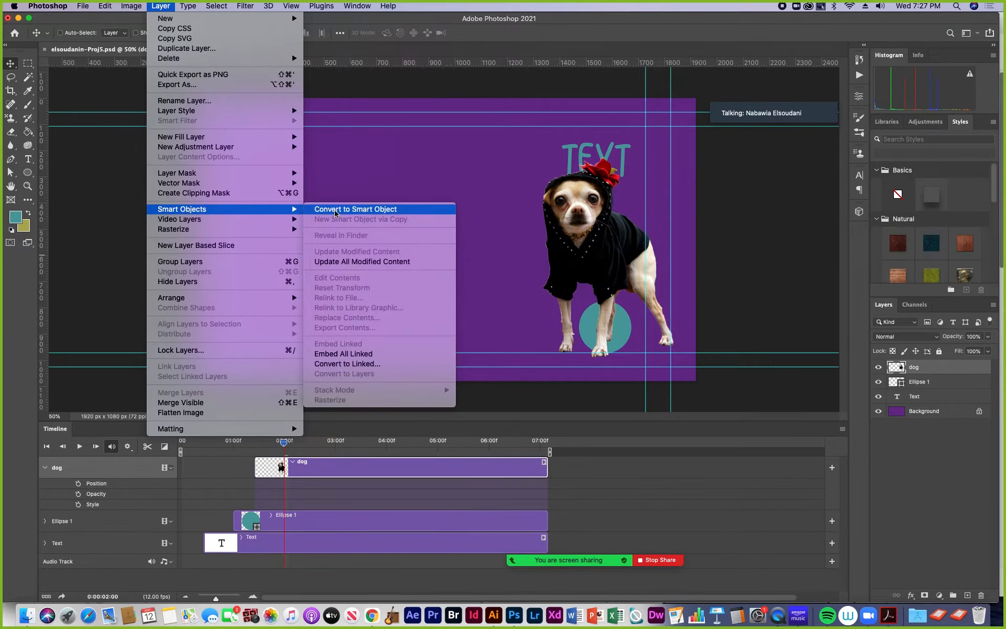
{"action": "left_click", "coordinate": [924, 370]}
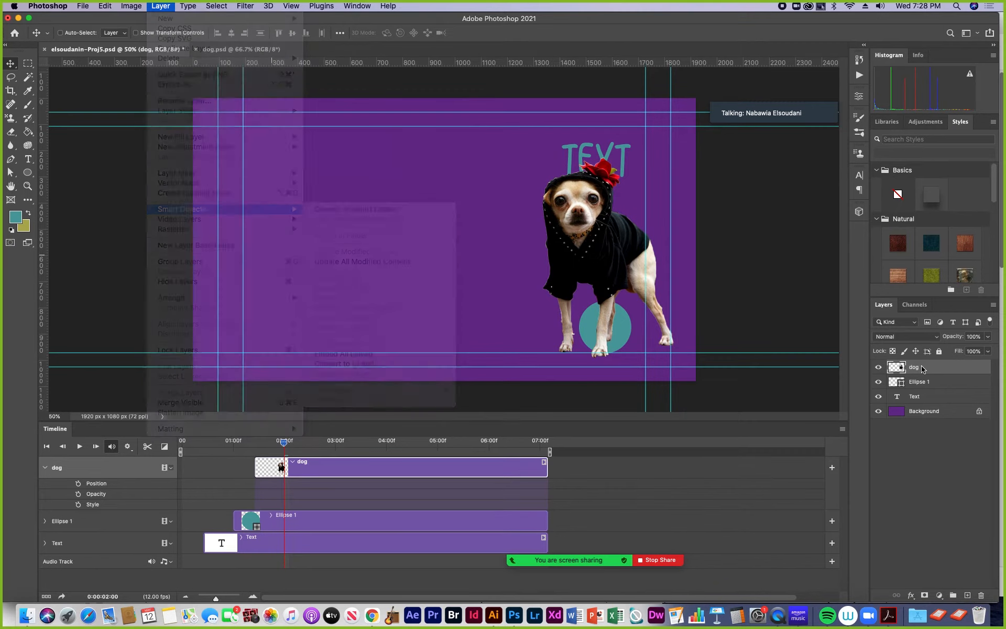
{"action": "right_click", "coordinate": [923, 369]}
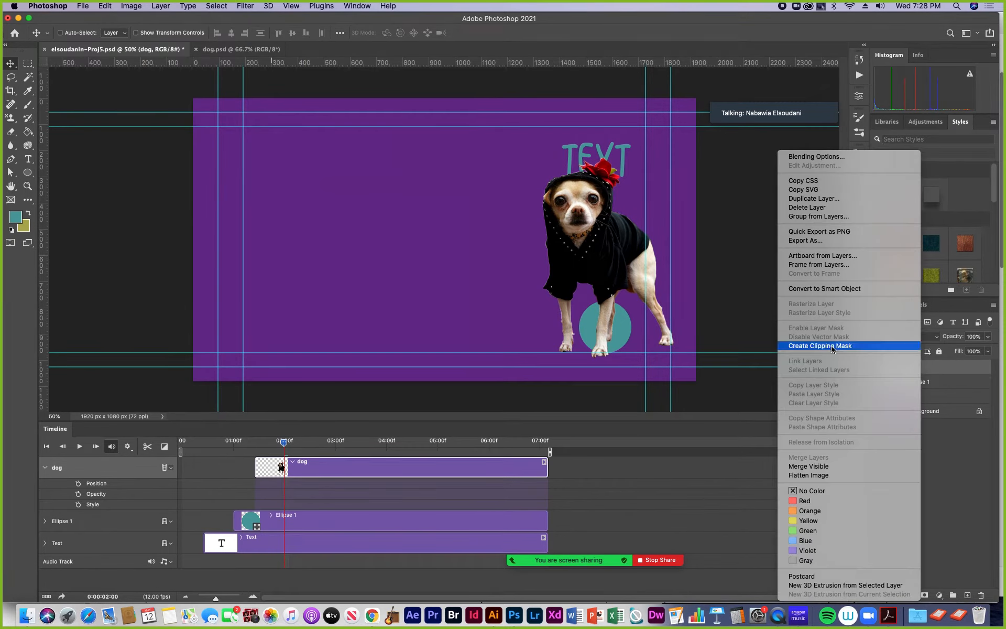
{"action": "left_click", "coordinate": [815, 289]}
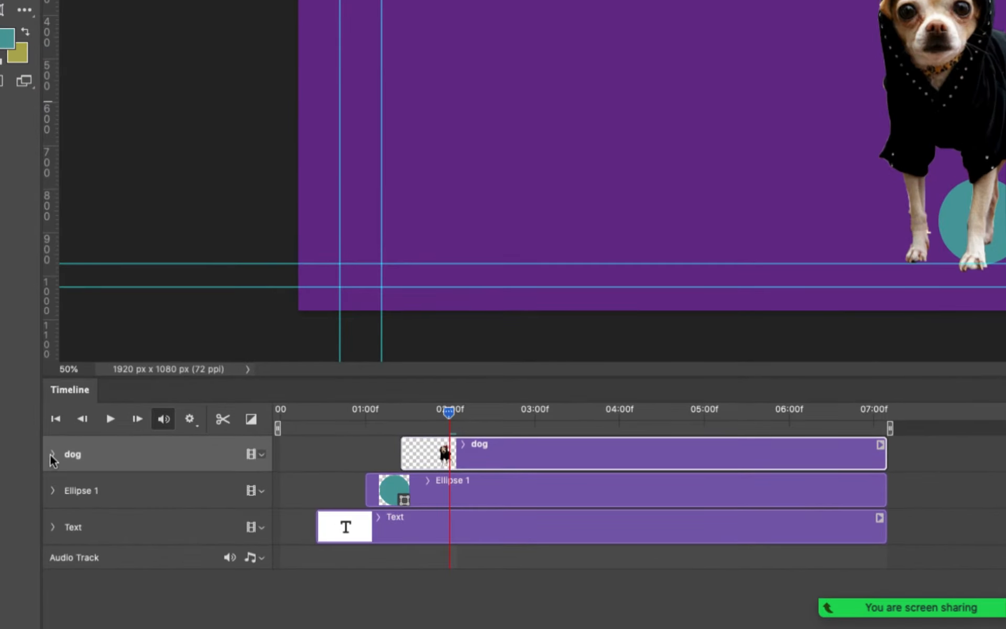
{"action": "left_click", "coordinate": [45, 468]}
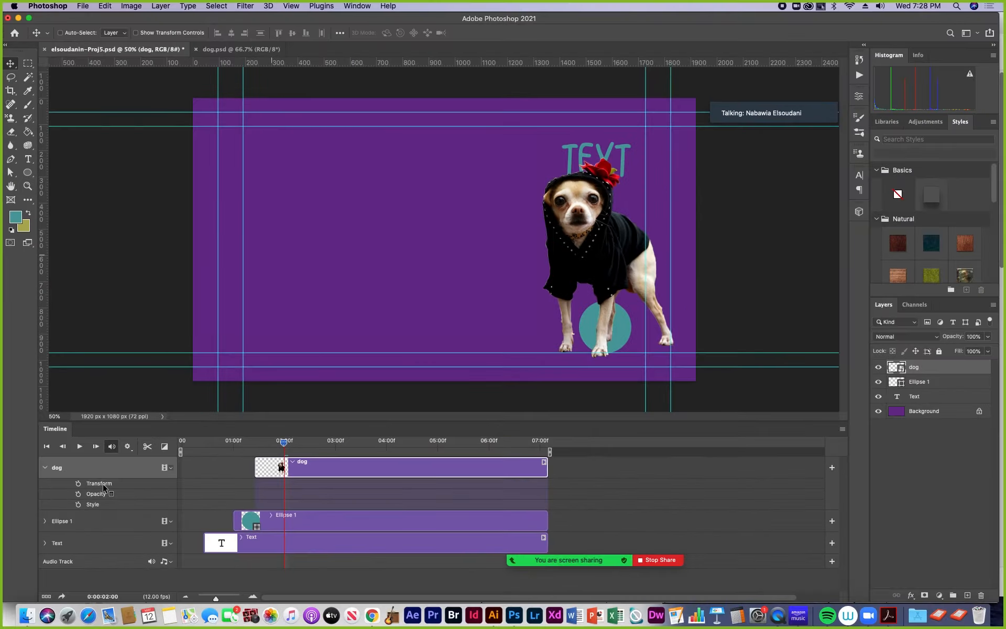
At 0:00:01:05, move the dog past the canvas's right edge and enable Transform keyframing for it.
{"action": "left_click_drag", "start_coordinate": [276, 445], "coordinate": [253, 447]}
{"action": "left_click_drag", "start_coordinate": [585, 254], "coordinate": [752, 263]}
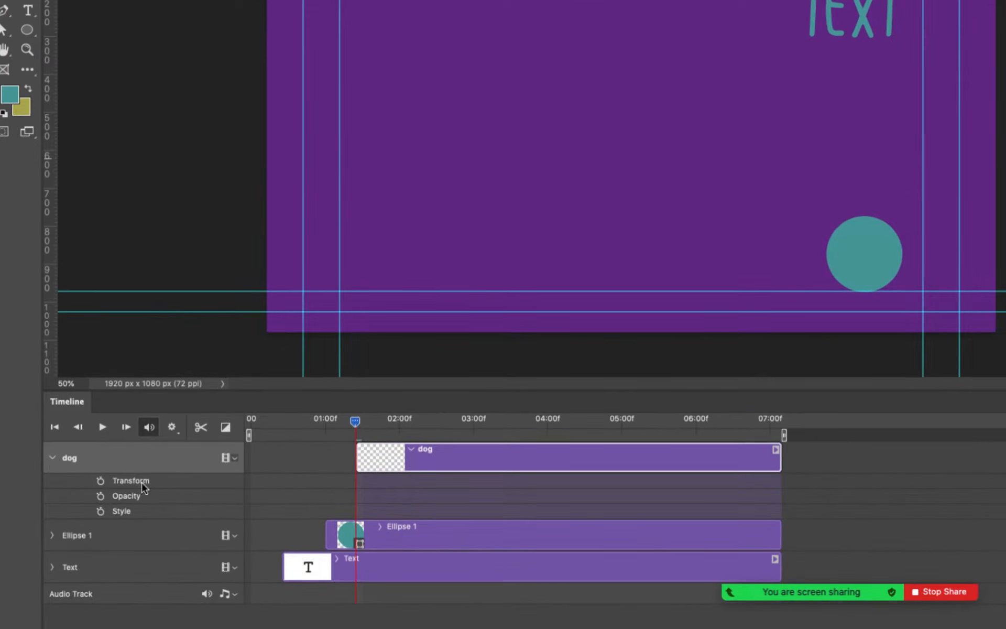
{"action": "left_click", "coordinate": [100, 480]}
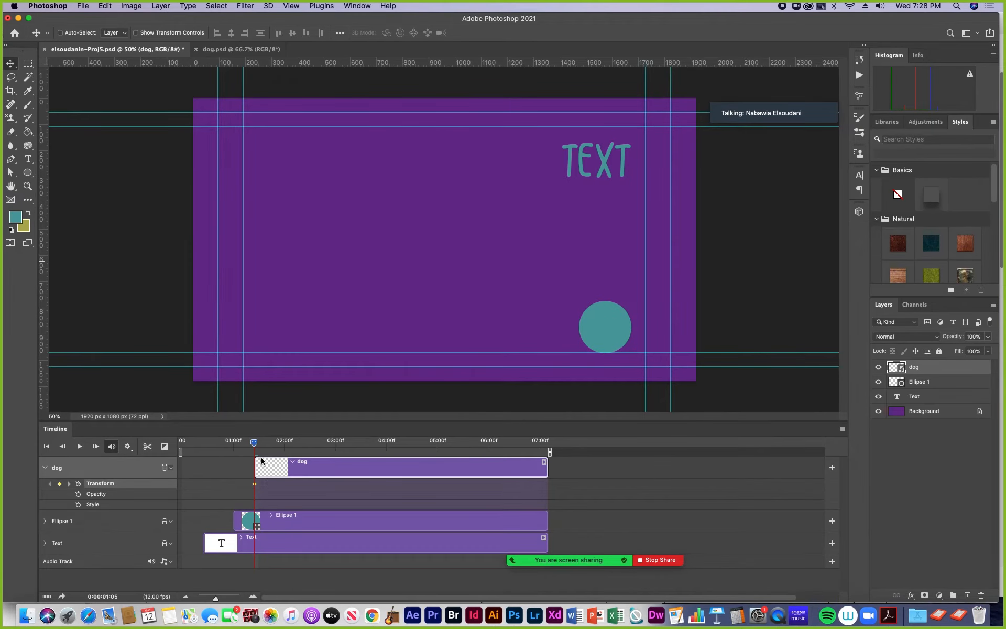
Move the dog to the middle of the canvas at 0:00:02:06 and hold it there with a Transform keyframe at 0:00:03:01.
{"action": "left_click", "coordinate": [363, 430]}
{"action": "left_click_drag", "start_coordinate": [266, 448], "coordinate": [310, 455]}
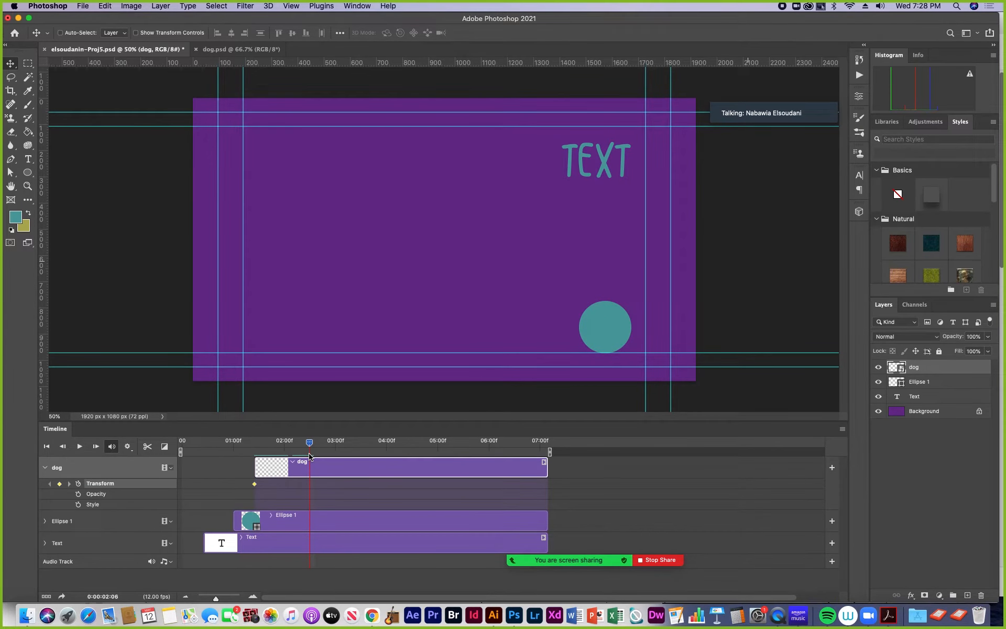
{"action": "left_click_drag", "start_coordinate": [729, 287], "coordinate": [455, 266]}
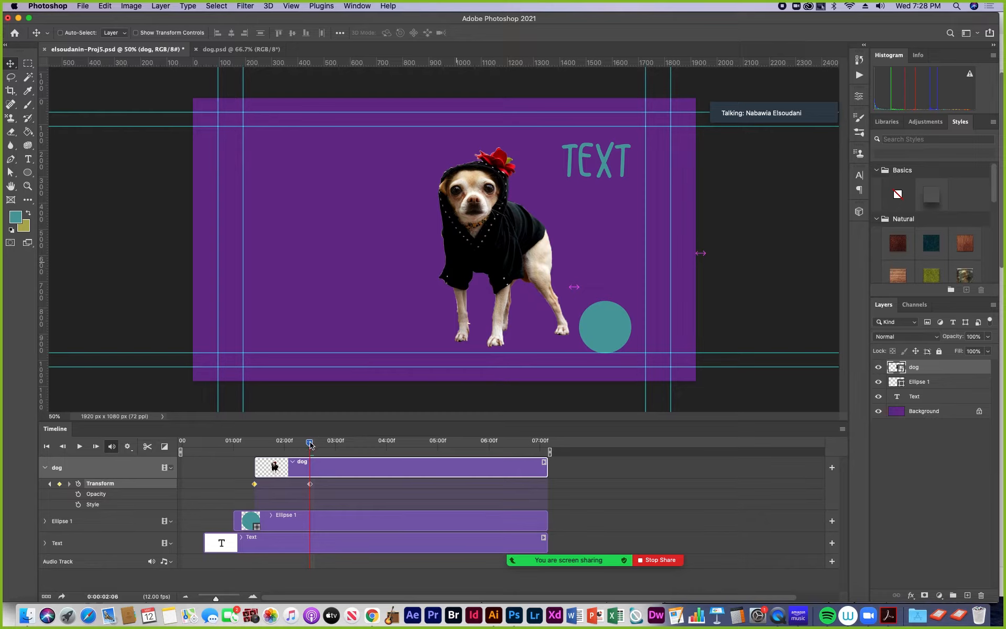
{"action": "left_click_drag", "start_coordinate": [332, 440], "coordinate": [348, 438]}
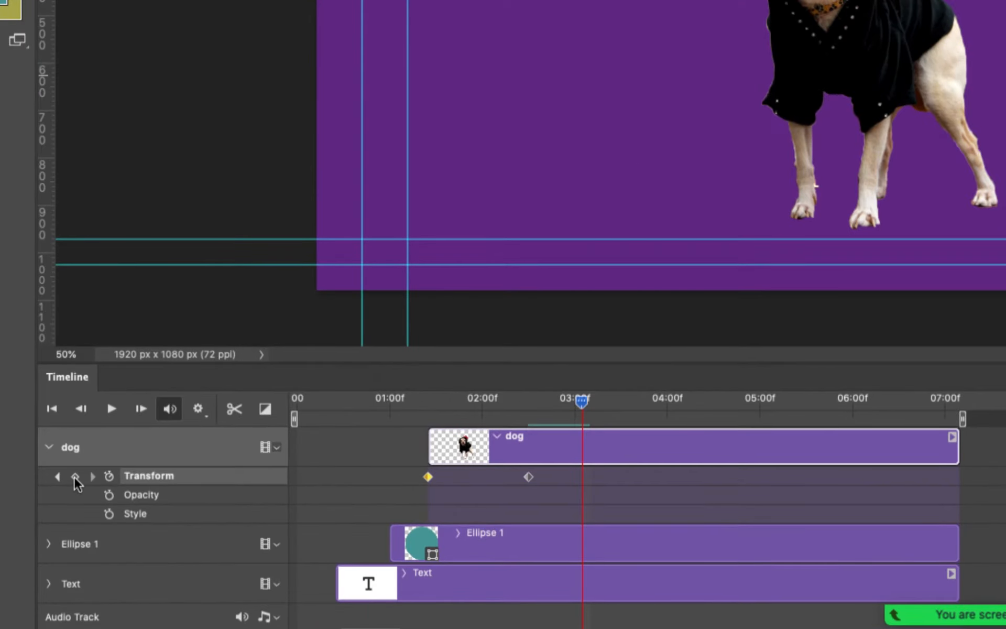
{"action": "left_click", "coordinate": [76, 478]}
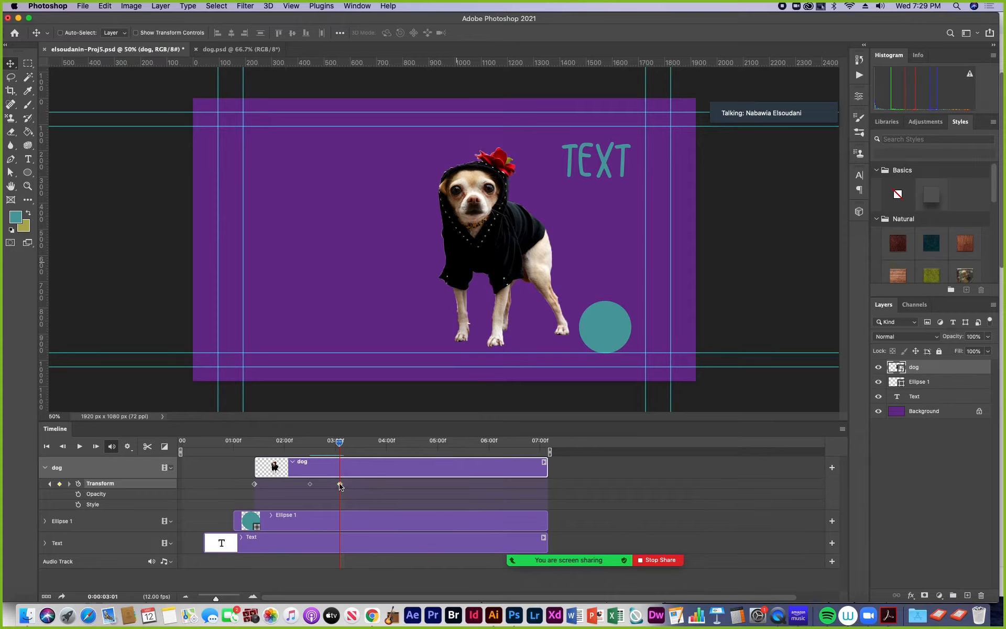
At 0:00:04:01, move the dog toward the canvas's upper left, scale it to 75.60% and rotate it 19.41°.
{"action": "left_click_drag", "start_coordinate": [339, 442], "coordinate": [390, 453]}
{"action": "left_click_drag", "start_coordinate": [504, 286], "coordinate": [382, 252]}
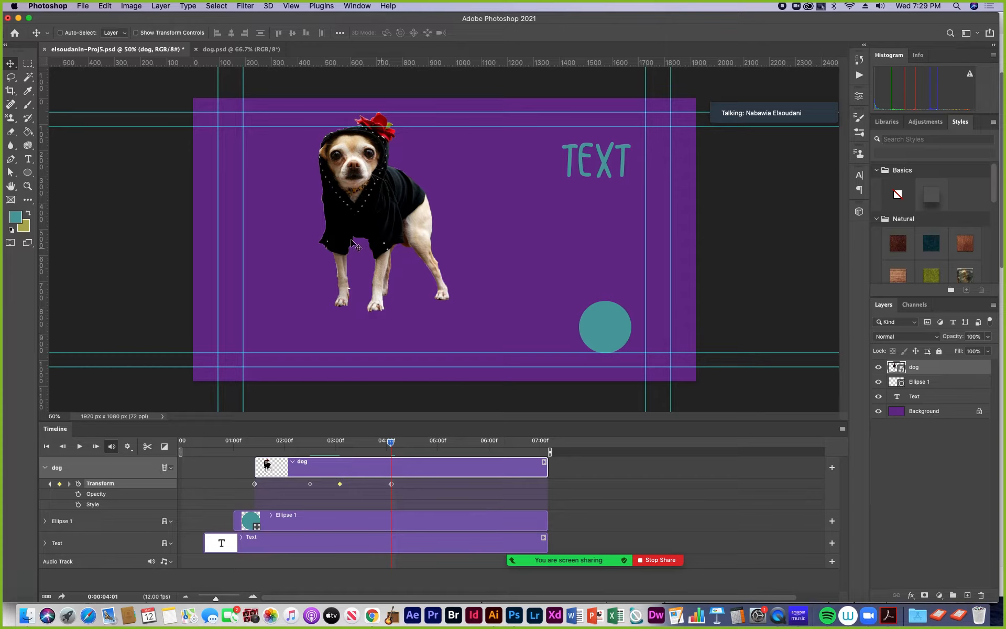
{"action": "key", "text": "super"}
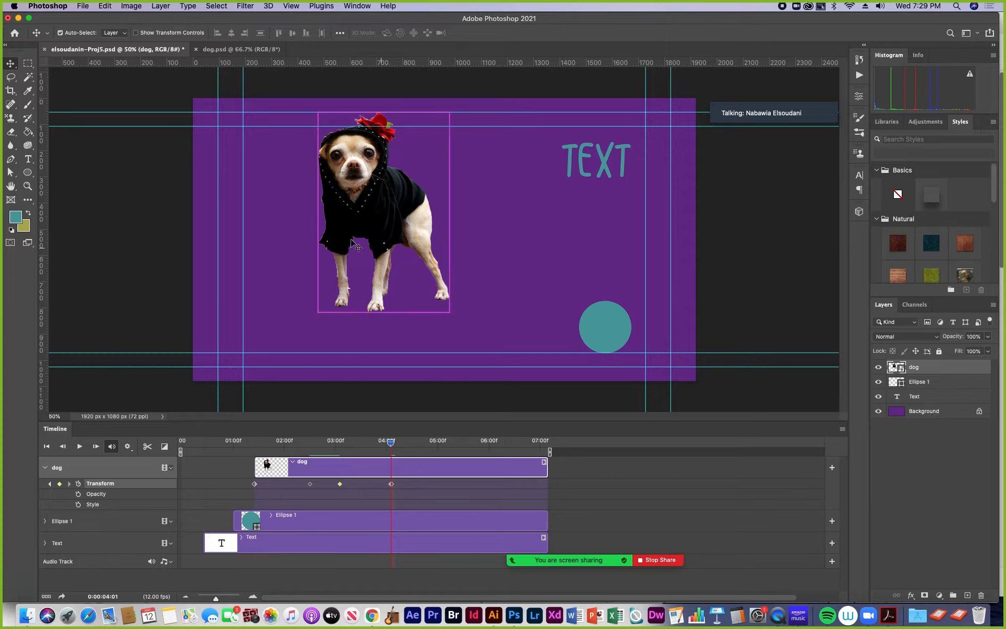
{"action": "key", "text": "super+t"}
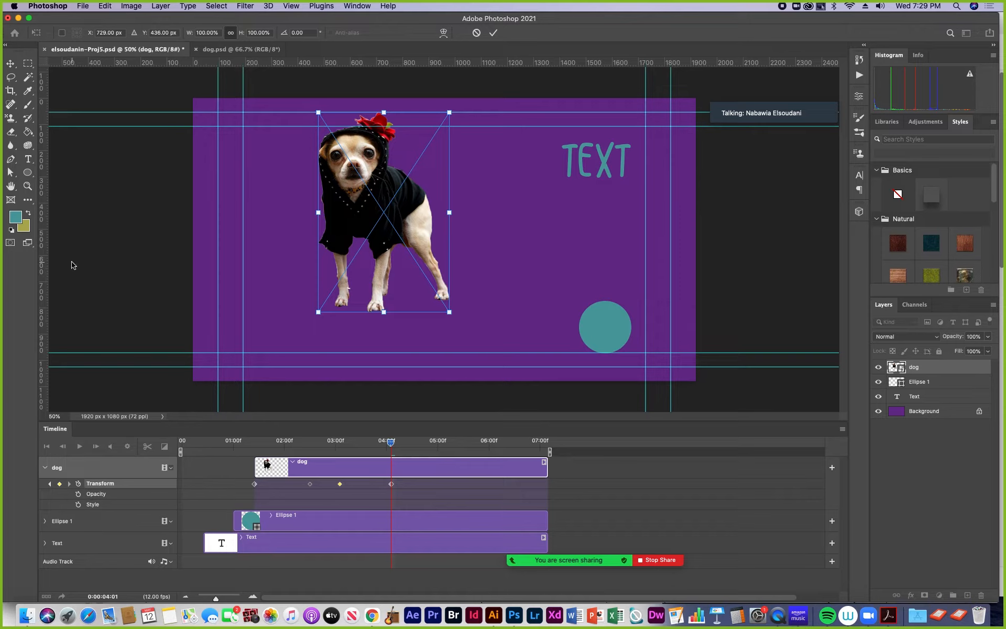
{"action": "left_click", "coordinate": [109, 9]}
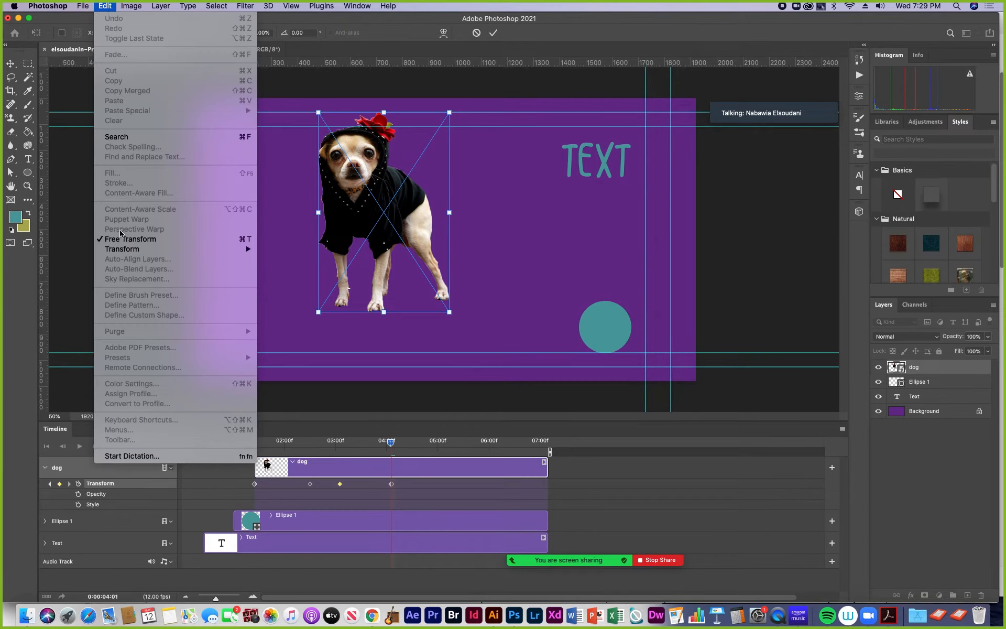
{"action": "mouse_move", "coordinate": [130, 250]}
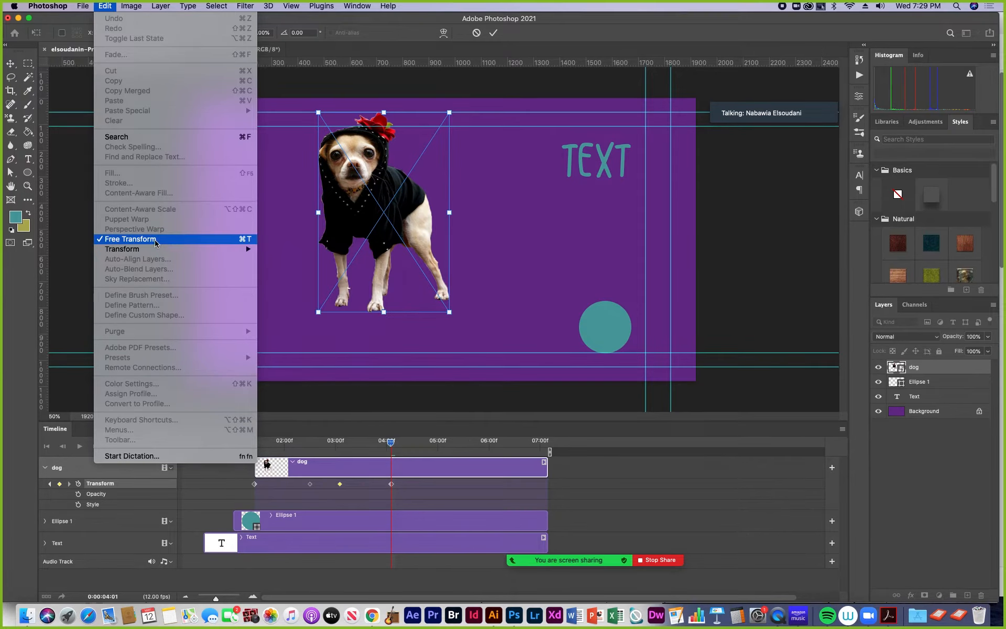
{"action": "left_click", "coordinate": [368, 25]}
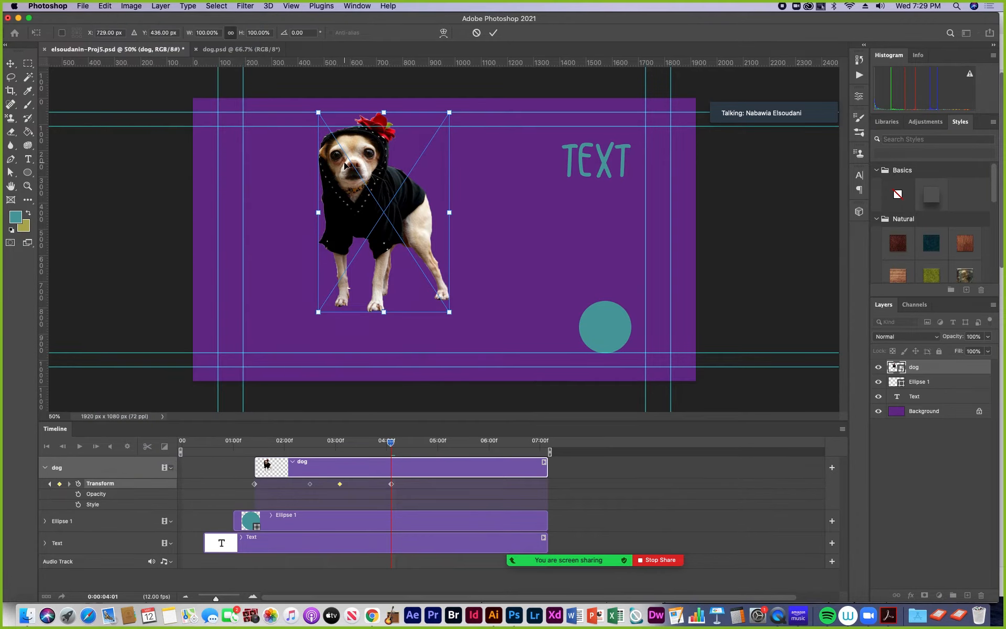
{"action": "left_click_drag", "start_coordinate": [450, 312], "coordinate": [413, 248]}
{"action": "left_click_drag", "start_coordinate": [417, 105], "coordinate": [441, 126]}
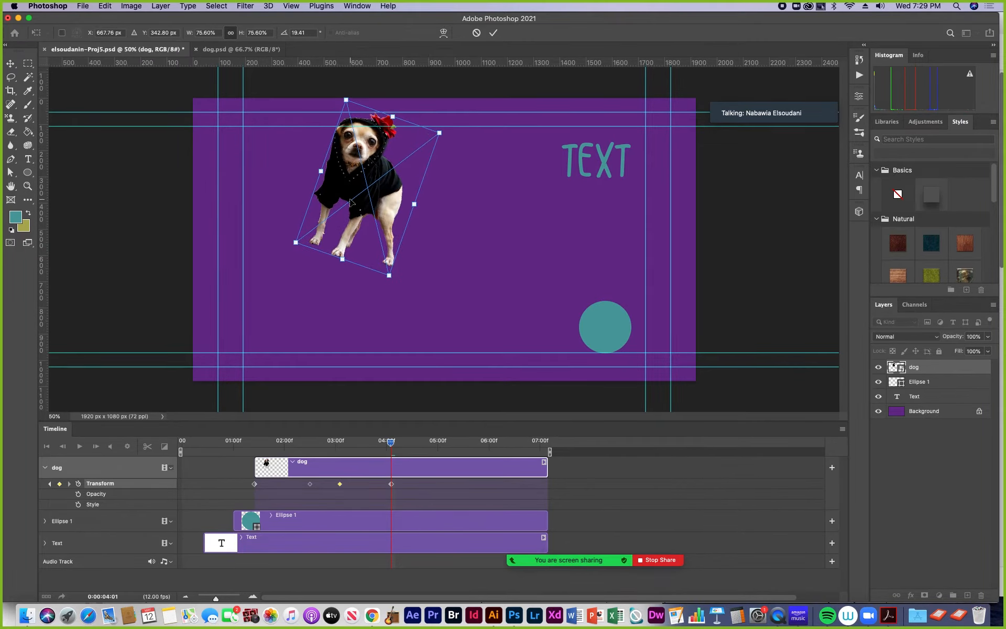
{"action": "key", "text": "Return"}
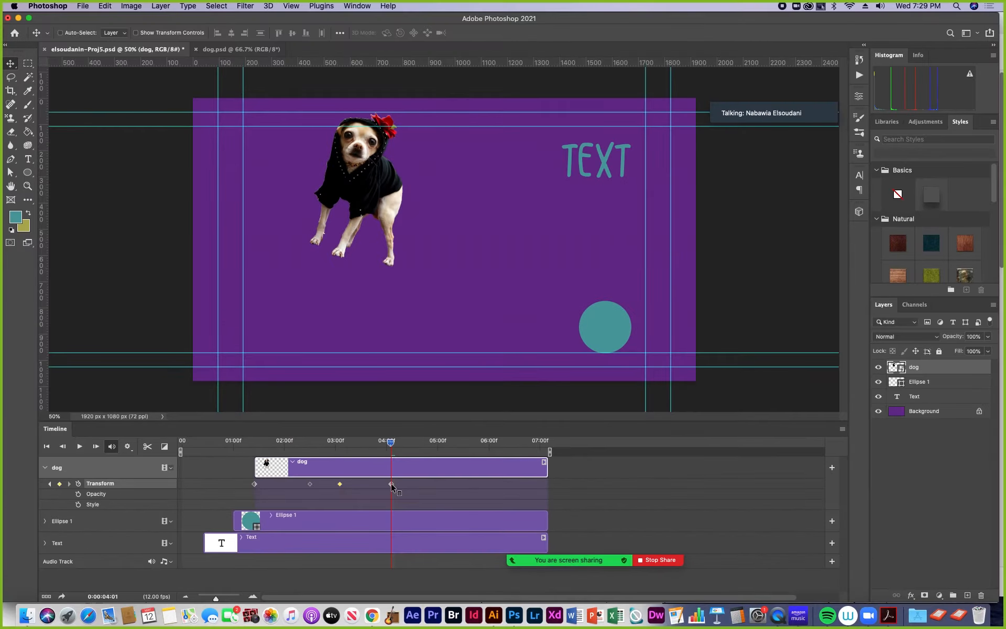
Preview the animation from 0:00:03:01 to 0:00:05:02.
{"action": "left_click_drag", "start_coordinate": [392, 411], "coordinate": [341, 456]}
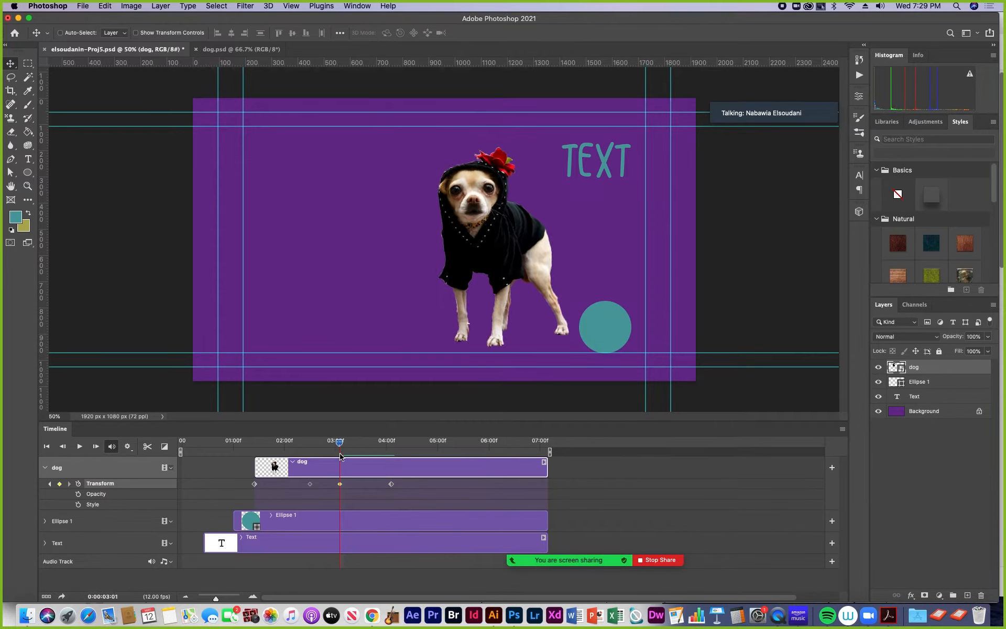
{"action": "key", "text": "space"}
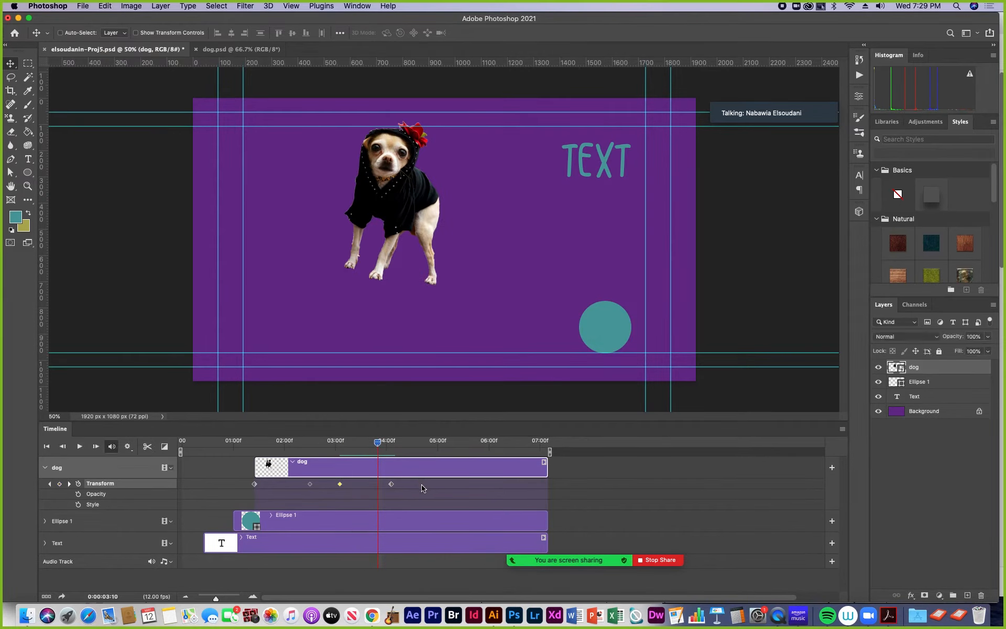
{"action": "key", "text": "space"}
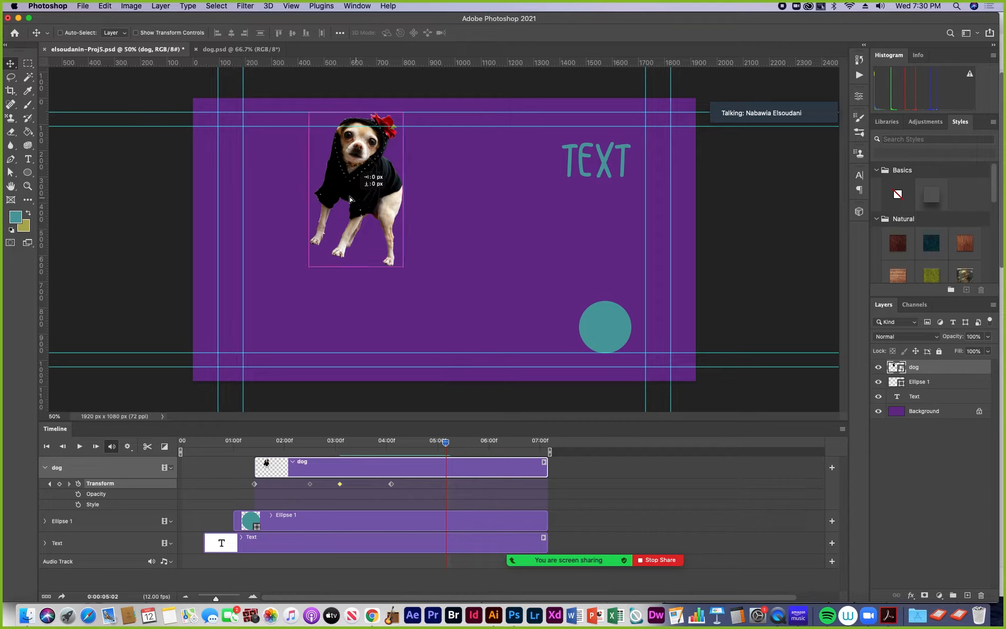
At 0:00:05:02, move the dog near the canvas's left edge and rotate it to -4.27°.
{"action": "left_click_drag", "start_coordinate": [354, 200], "coordinate": [262, 194]}
{"action": "key", "text": "super+t"}
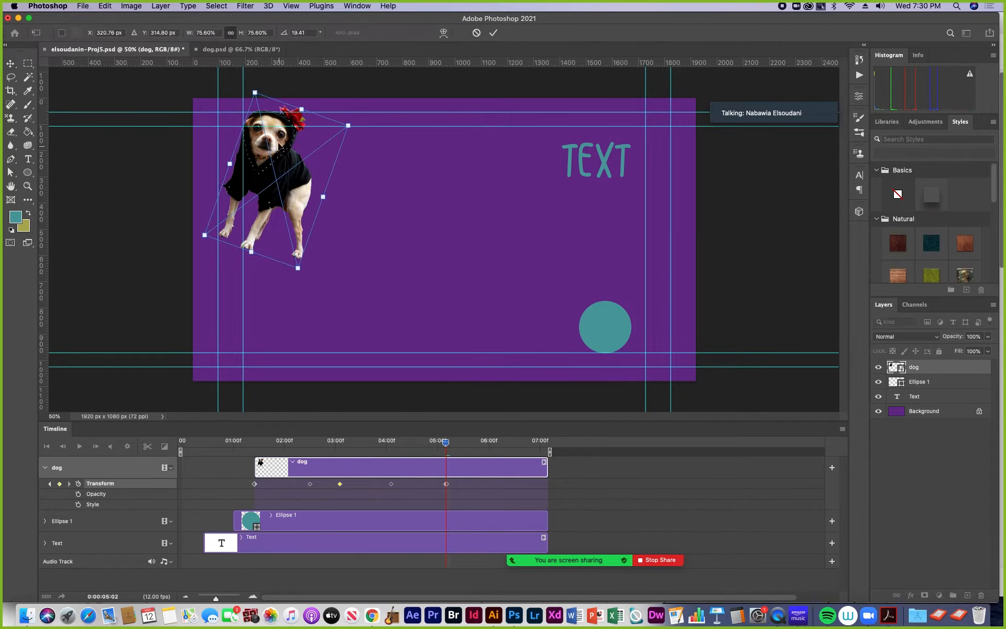
{"action": "left_click_drag", "start_coordinate": [255, 86], "coordinate": [224, 103]}
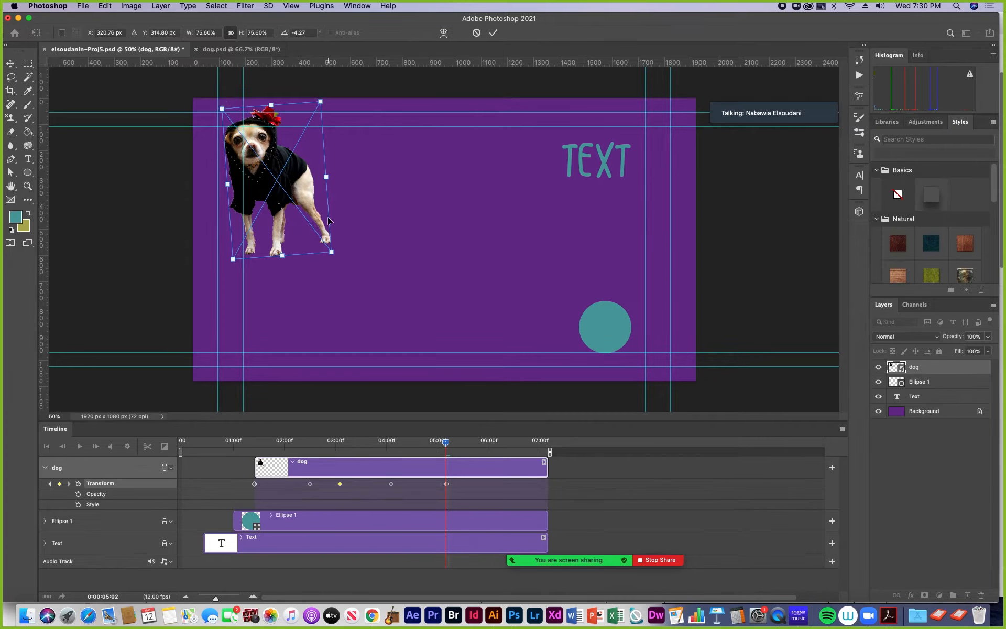
{"action": "key", "text": "Return"}
At 0:00:06:01, move the dog off the canvas past its upper-left corner and rotate it to about 19°.
{"action": "left_click_drag", "start_coordinate": [446, 444], "coordinate": [492, 453]}
{"action": "left_click_drag", "start_coordinate": [266, 204], "coordinate": [167, 147]}
{"action": "key", "text": "ctrl+t"}
{"action": "left_click_drag", "start_coordinate": [253, 206], "coordinate": [210, 226]}
{"action": "left_click_drag", "start_coordinate": [200, 130], "coordinate": [158, 108]}
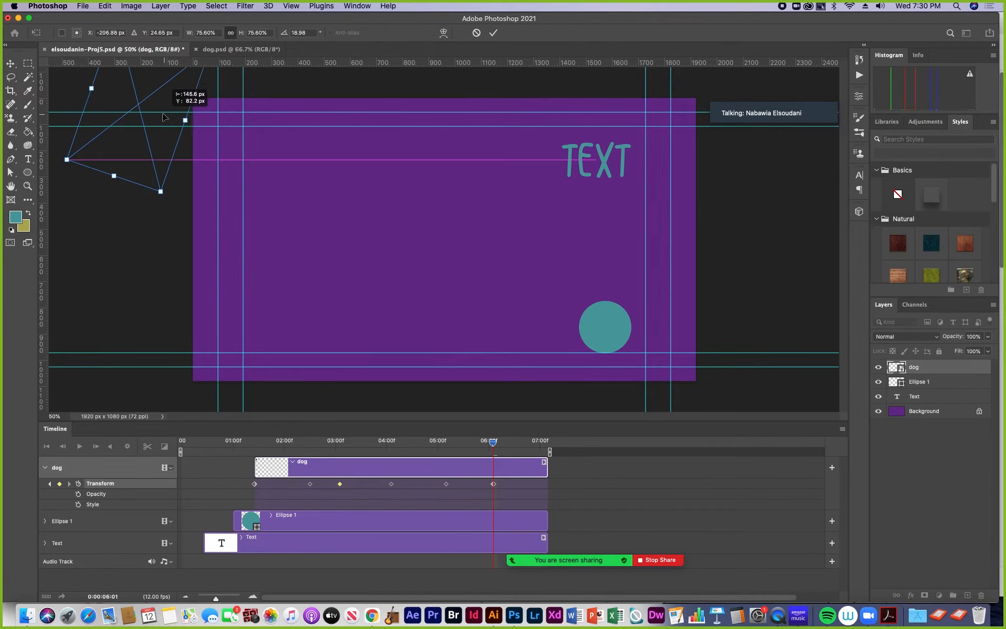
{"action": "key", "text": "Return"}
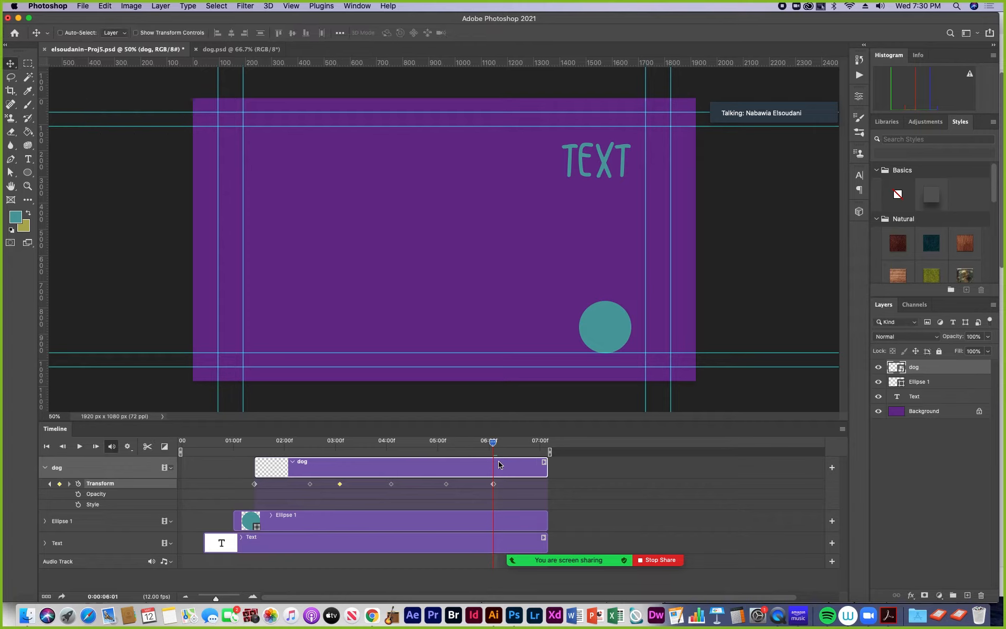
Preview the dog's full movement from the start of its clip to 0:00:06:00.
{"action": "left_click_drag", "start_coordinate": [488, 455], "coordinate": [260, 466]}
{"action": "key", "text": "space"}
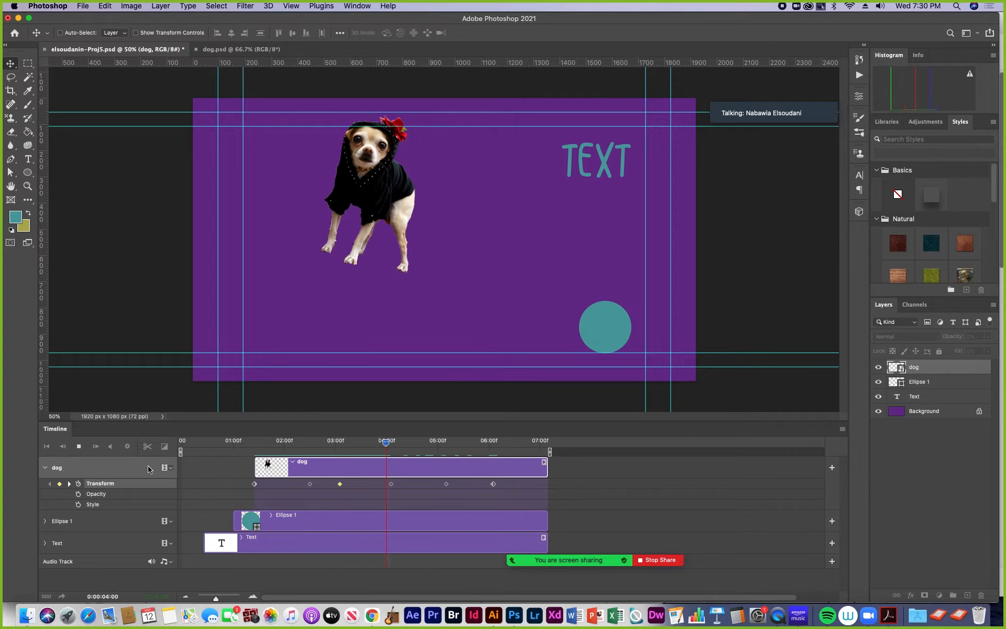
{"action": "key", "text": "space"}
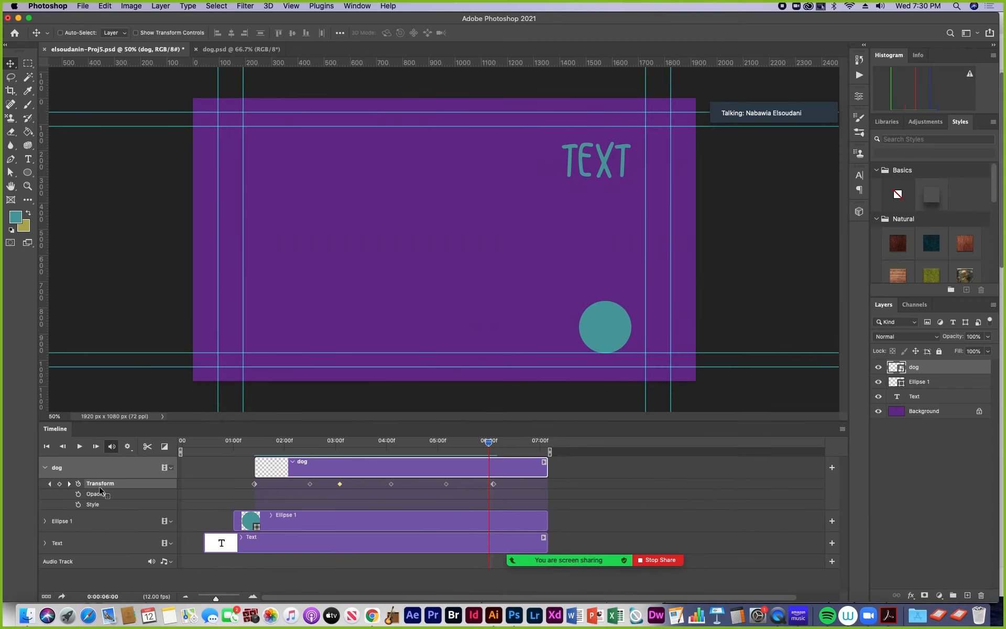
Enable Opacity keyframing for the dog at 0:00:03:01 and set its opacity to 0% at 0:00:03:07.
{"action": "left_click_drag", "start_coordinate": [294, 444], "coordinate": [338, 448]}
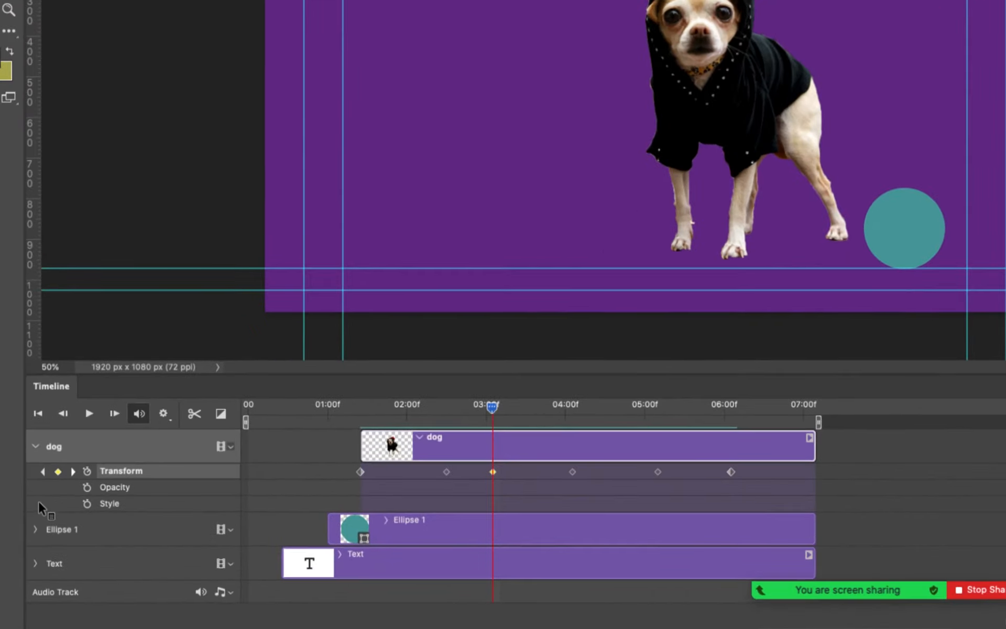
{"action": "left_click", "coordinate": [86, 488]}
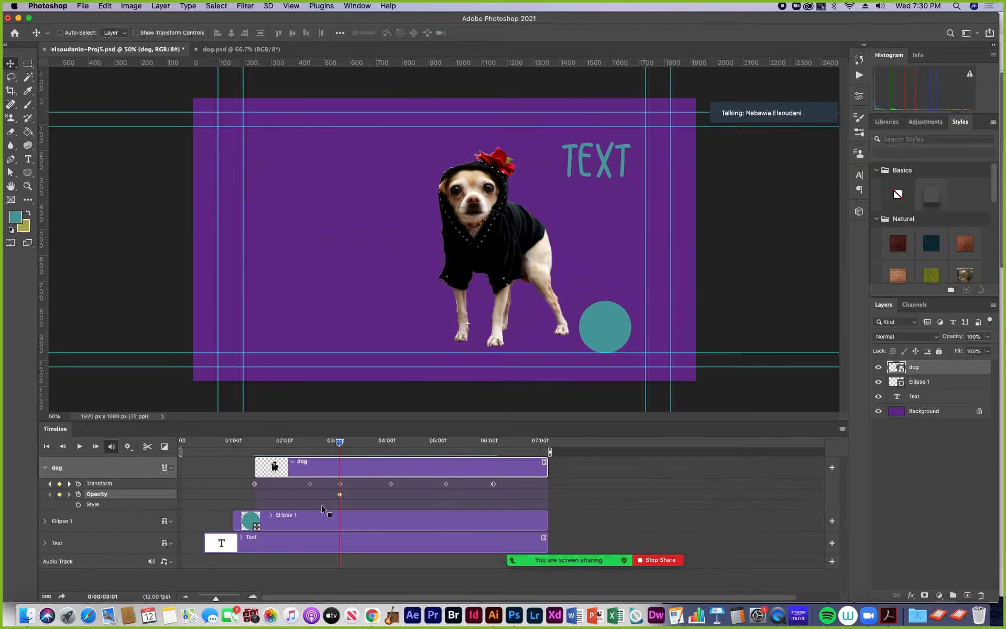
{"action": "left_click_drag", "start_coordinate": [340, 443], "coordinate": [365, 446]}
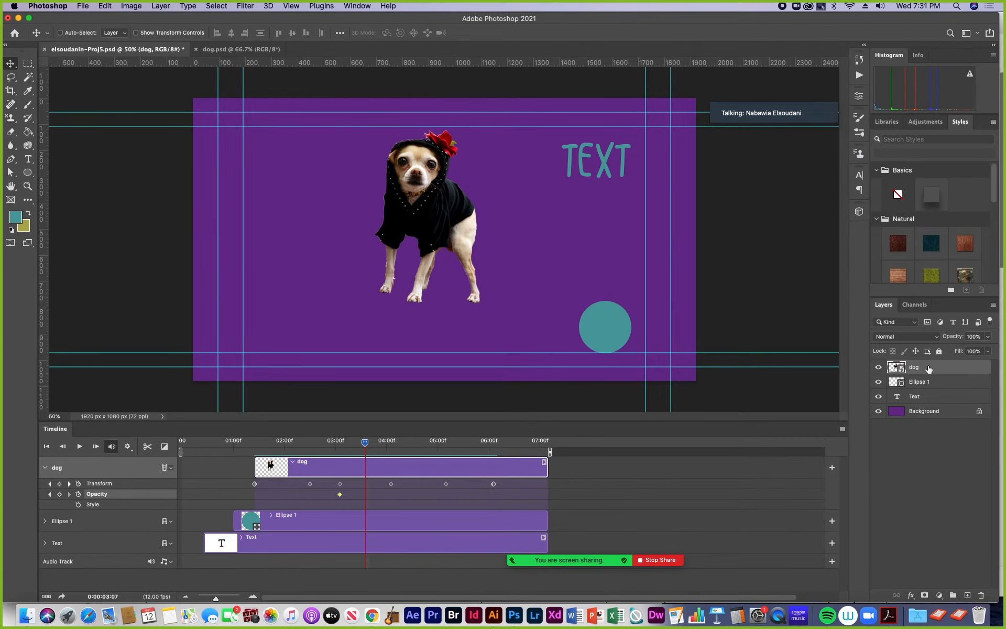
{"action": "left_click", "coordinate": [987, 337]}
{"action": "left_click_drag", "start_coordinate": [986, 351], "coordinate": [938, 359]}
At 0:00:04:01, set the dog's opacity back to 100%.
{"action": "left_click_drag", "start_coordinate": [366, 445], "coordinate": [391, 452]}
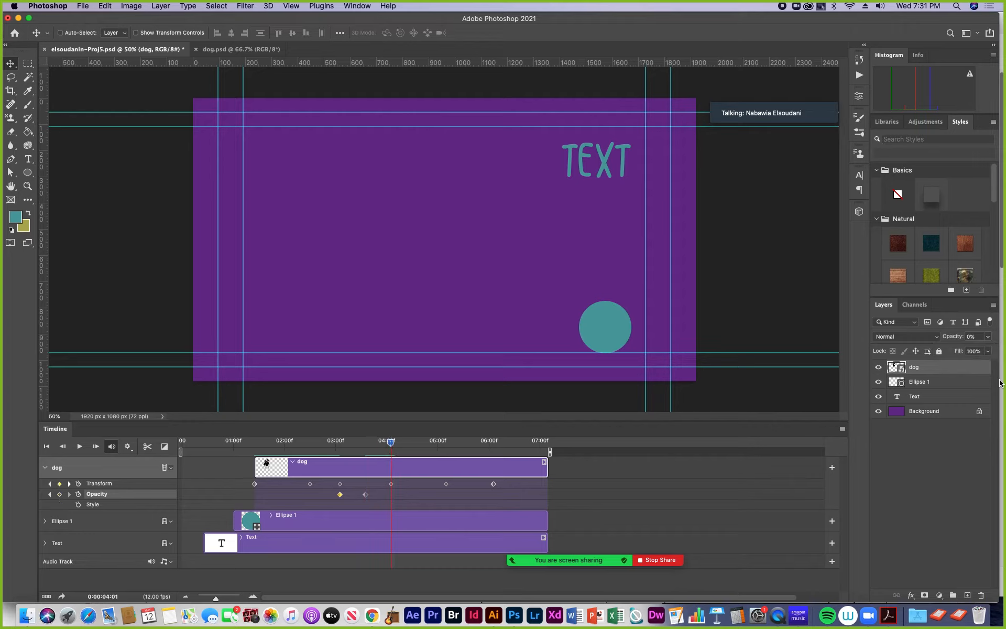
{"action": "left_click", "coordinate": [988, 338]}
{"action": "left_click_drag", "start_coordinate": [944, 349], "coordinate": [995, 350]}
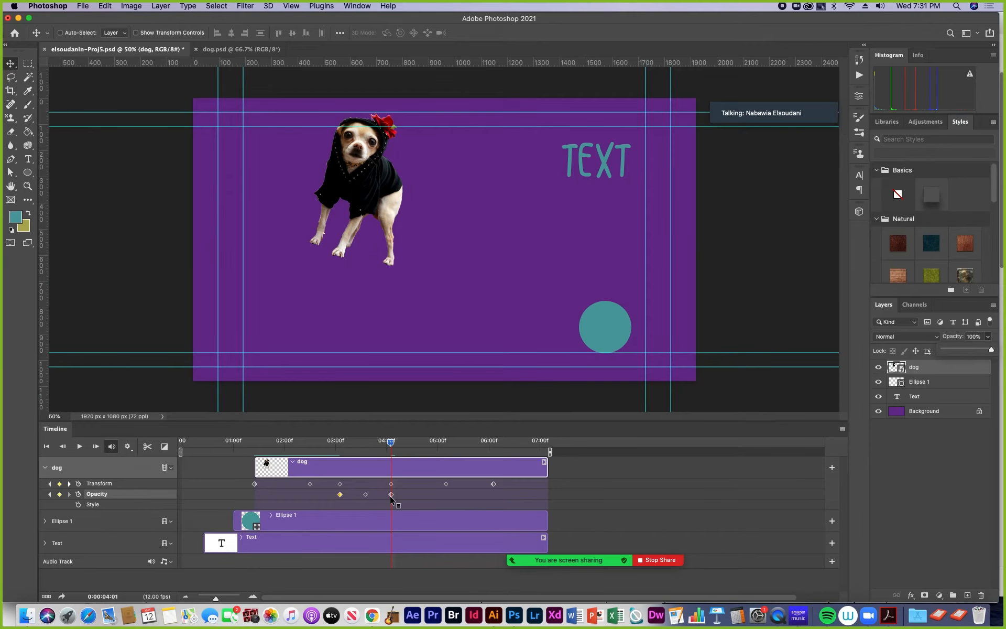
Preview the opacity fade from 0:00:03:01.
{"action": "left_click_drag", "start_coordinate": [392, 444], "coordinate": [344, 452]}
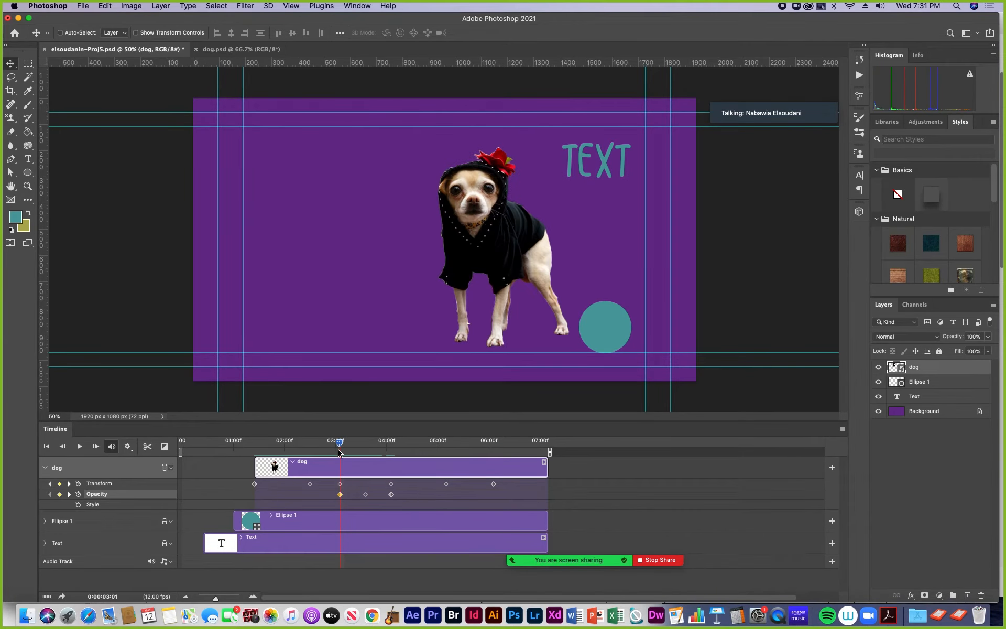
{"action": "key", "text": "space"}
{"action": "key", "text": "space"}
Enable Style keyframing for the dog layer at 0:00:04:05.
{"action": "left_click_drag", "start_coordinate": [427, 444], "coordinate": [407, 461]}
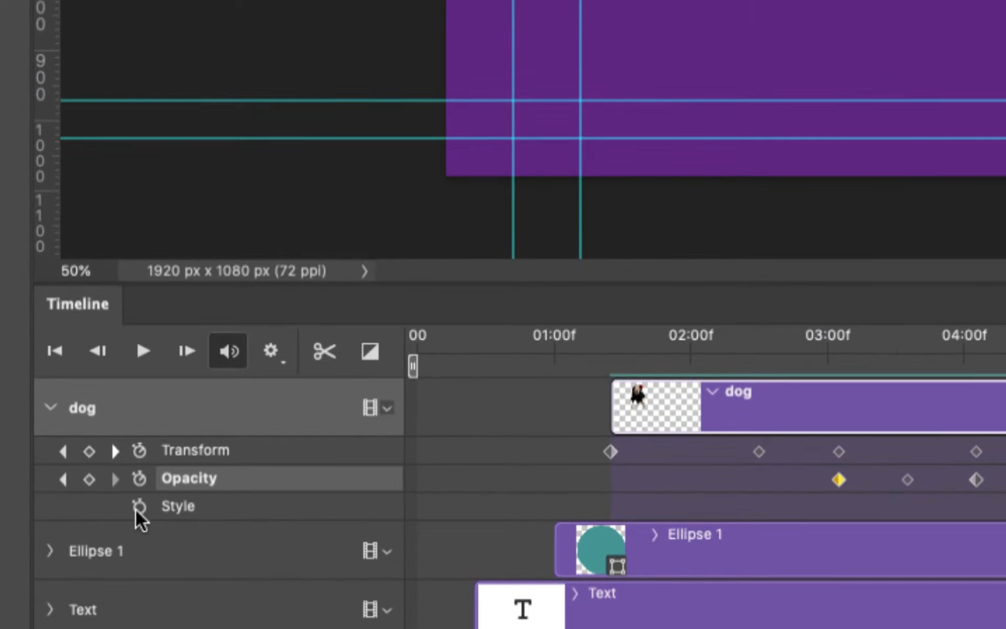
{"action": "left_click", "coordinate": [140, 506]}
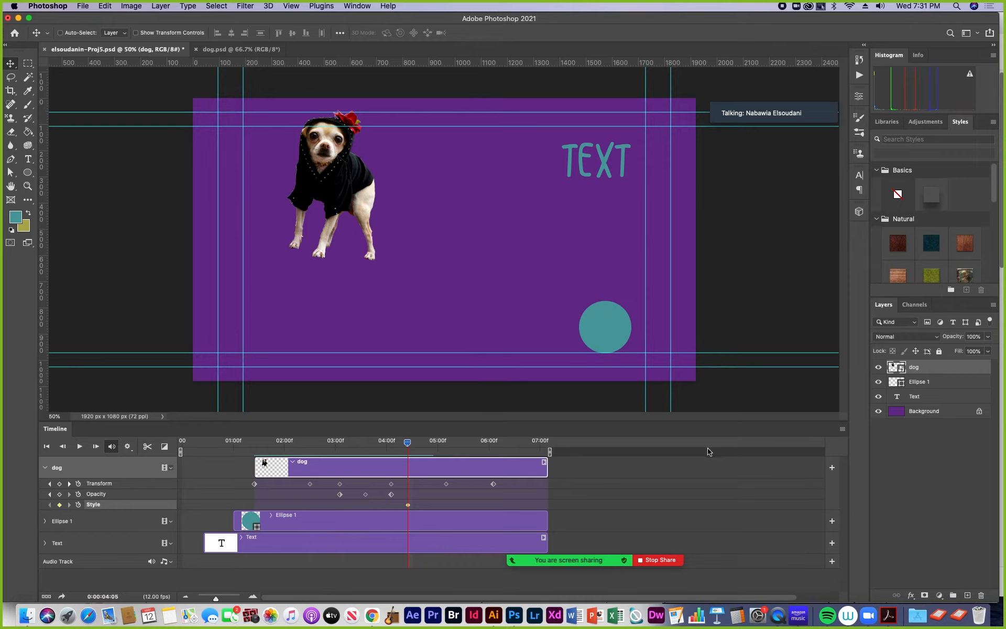
At 0:00:05:00, try several Natural and Fur styles on the dog and finish with the leopard-print Fur style.
{"action": "left_click_drag", "start_coordinate": [407, 446], "coordinate": [437, 449]}
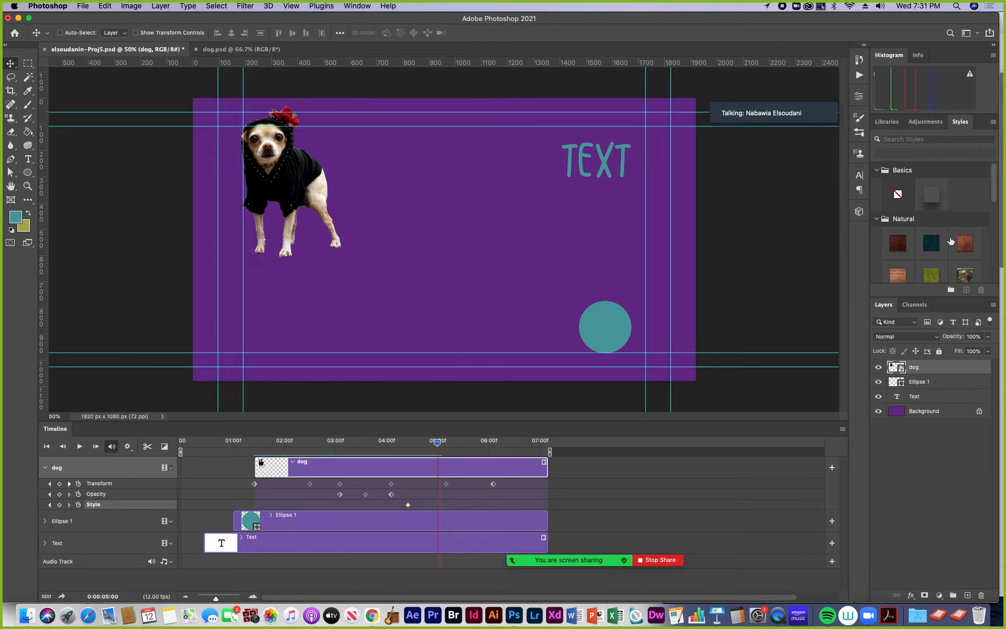
{"action": "left_click_drag", "start_coordinate": [994, 202], "coordinate": [995, 215]}
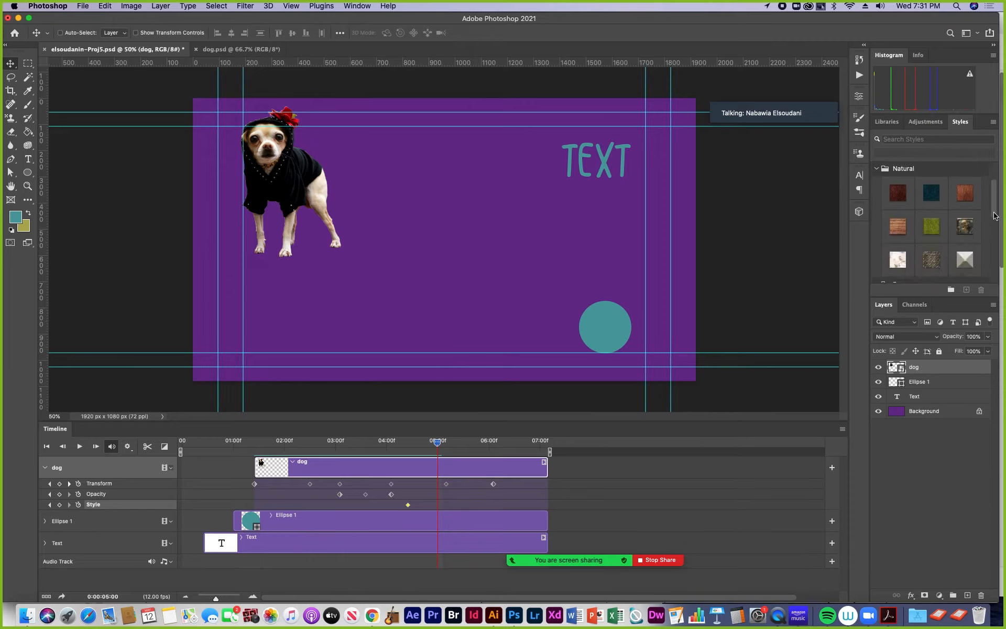
{"action": "left_click", "coordinate": [900, 231]}
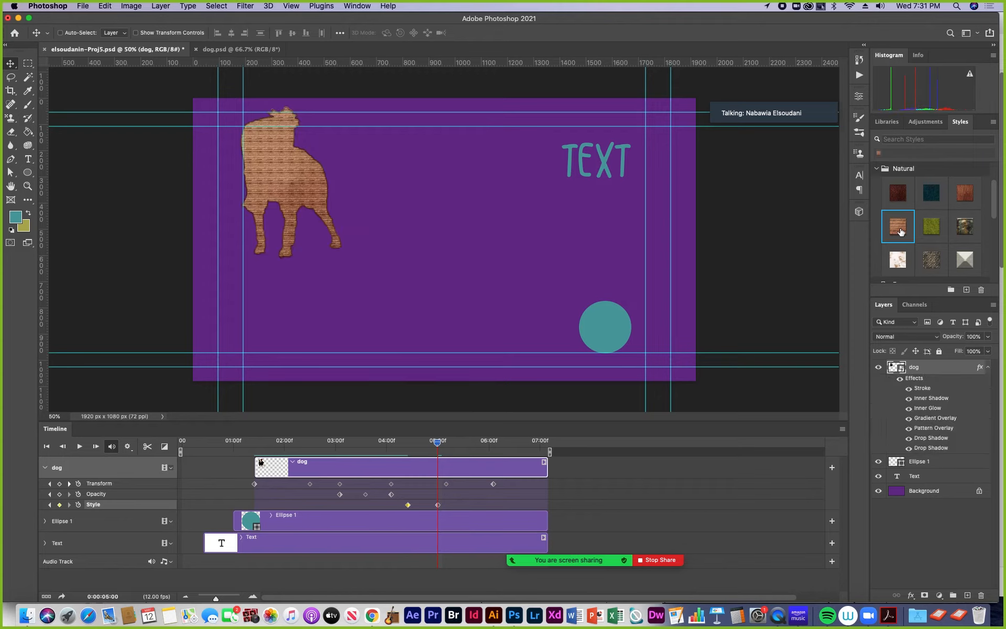
{"action": "left_click", "coordinate": [928, 227]}
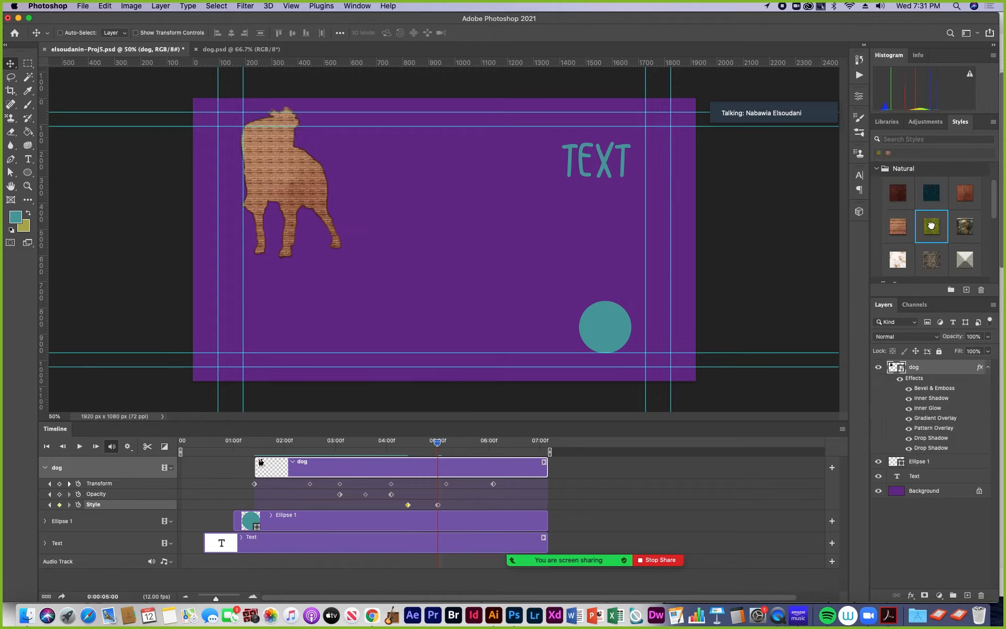
{"action": "left_click", "coordinate": [965, 199]}
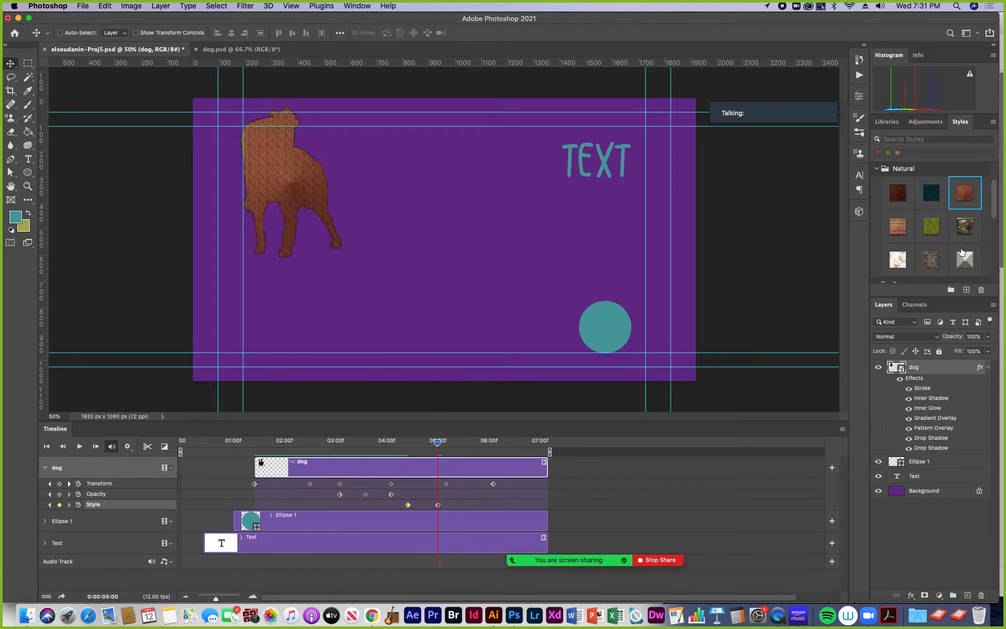
{"action": "left_click", "coordinate": [897, 261]}
{"action": "scroll", "coordinate": [935, 255], "scroll_direction": "down", "scroll_amount": 1}
{"action": "scroll", "coordinate": [935, 255], "scroll_direction": "down", "scroll_amount": 2}
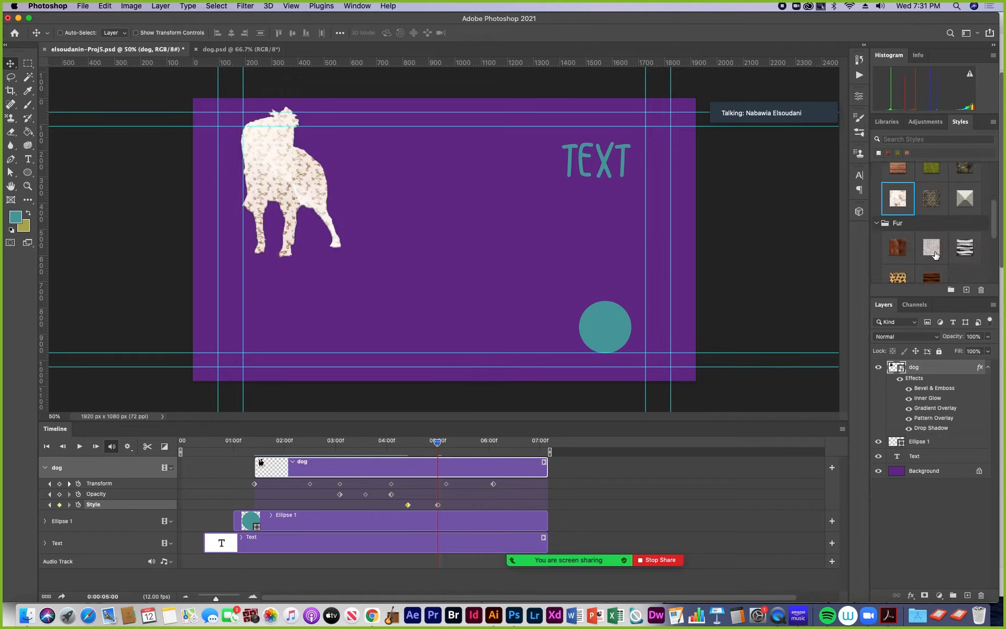
{"action": "left_click", "coordinate": [899, 250]}
{"action": "scroll", "coordinate": [918, 270], "scroll_direction": "down", "scroll_amount": 1}
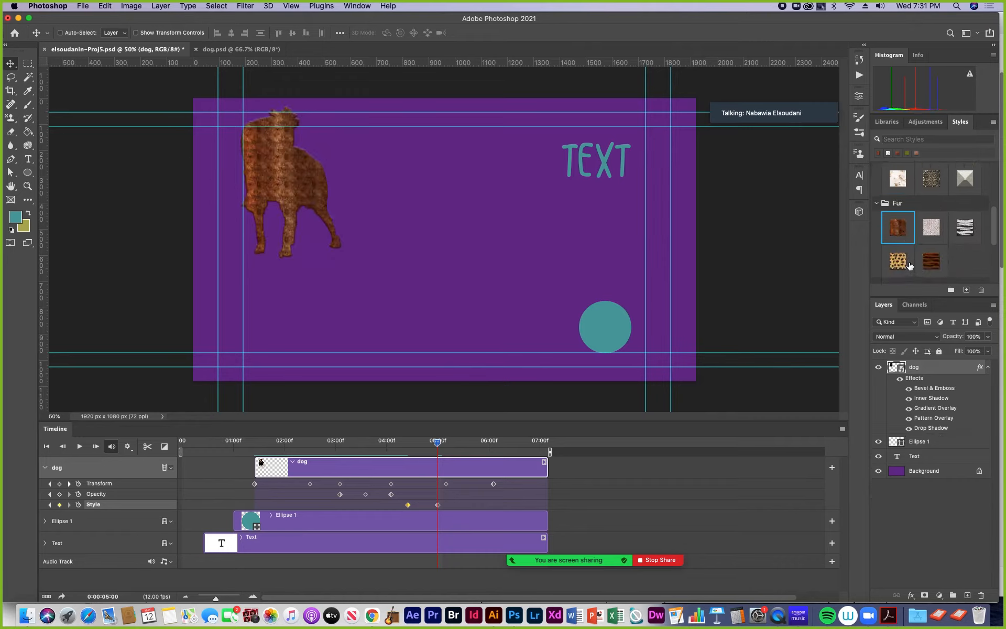
{"action": "left_click", "coordinate": [899, 260]}
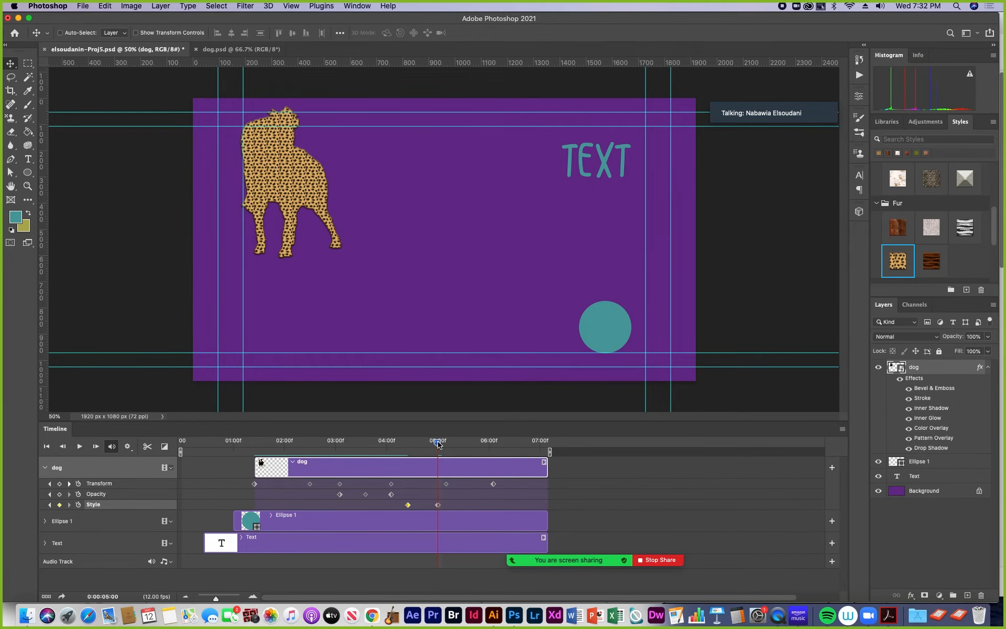
Add a Style keyframe for the dog at 0:00:02:04.
{"action": "left_click_drag", "start_coordinate": [439, 445], "coordinate": [301, 471]}
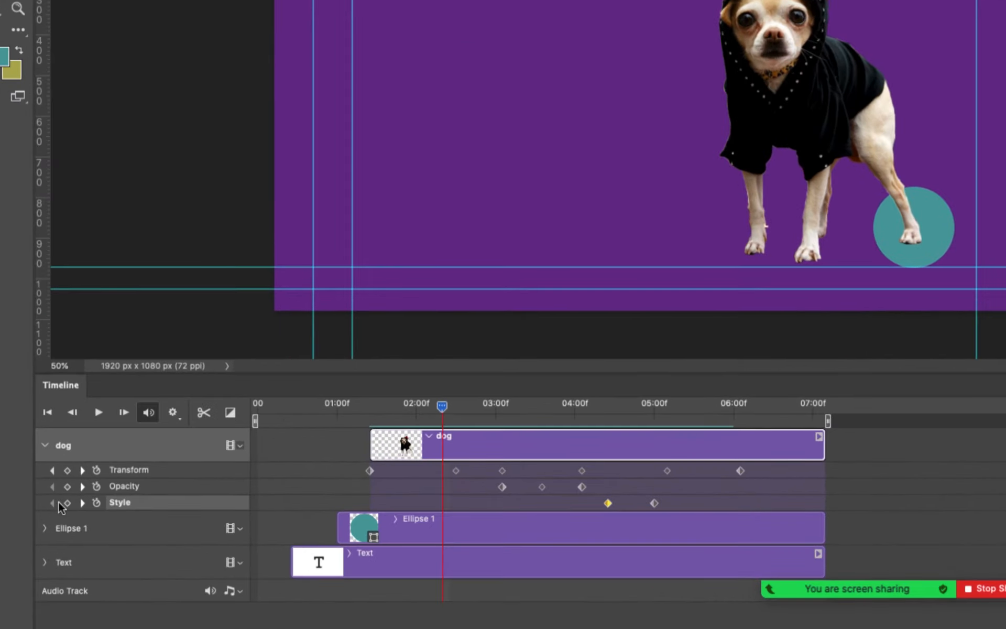
{"action": "left_click", "coordinate": [67, 503]}
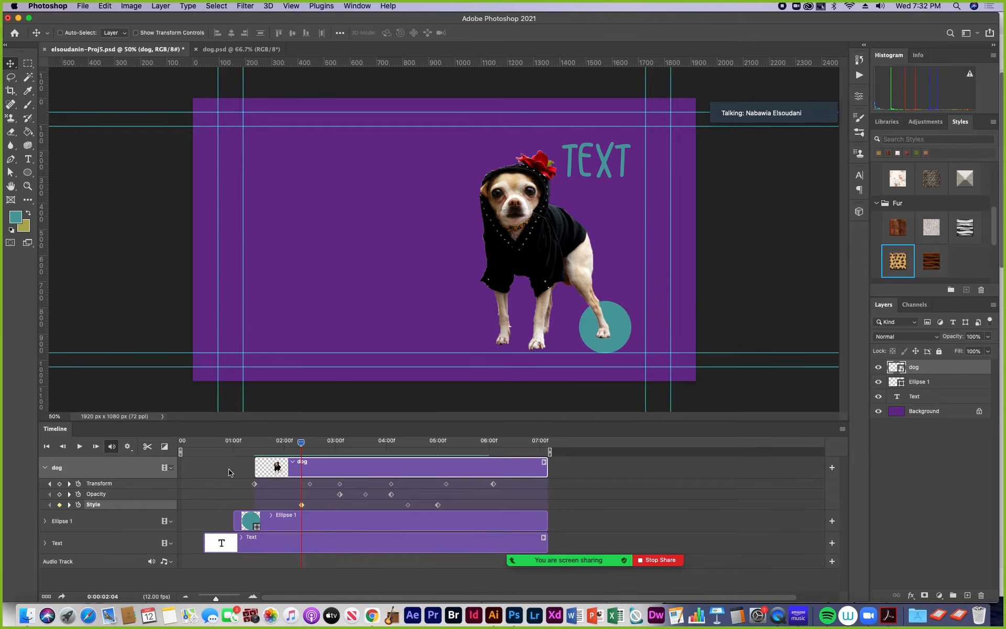
At 0:00:02:10, add a Bevel & Emboss effect to the dog layer with a depth of 272%.
{"action": "left_click_drag", "start_coordinate": [300, 443], "coordinate": [326, 449]}
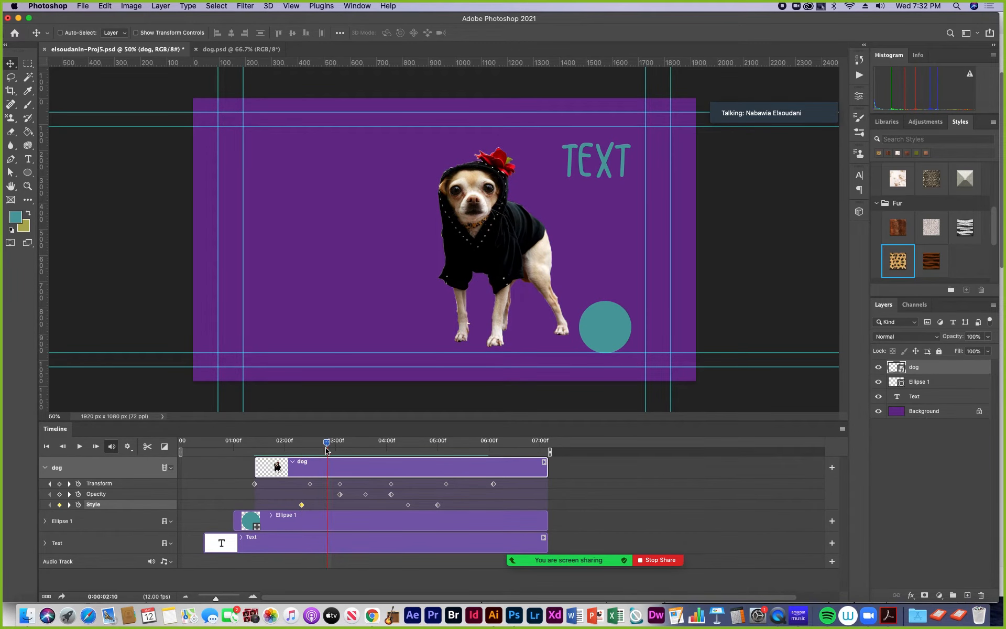
{"action": "double_click", "coordinate": [953, 369]}
{"action": "left_click_drag", "start_coordinate": [841, 277], "coordinate": [769, 252]}
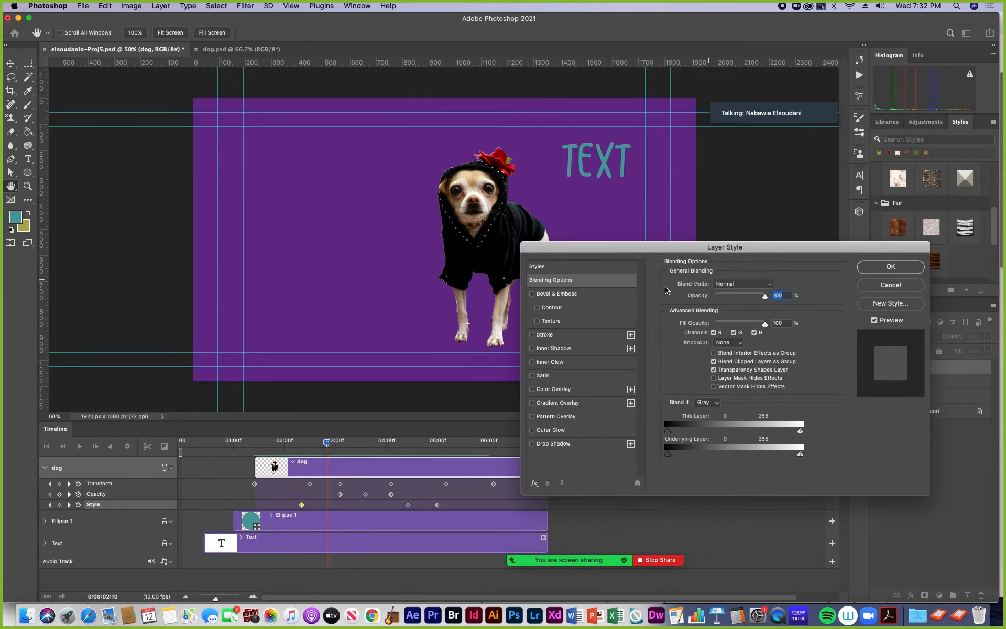
{"action": "left_click", "coordinate": [532, 294]}
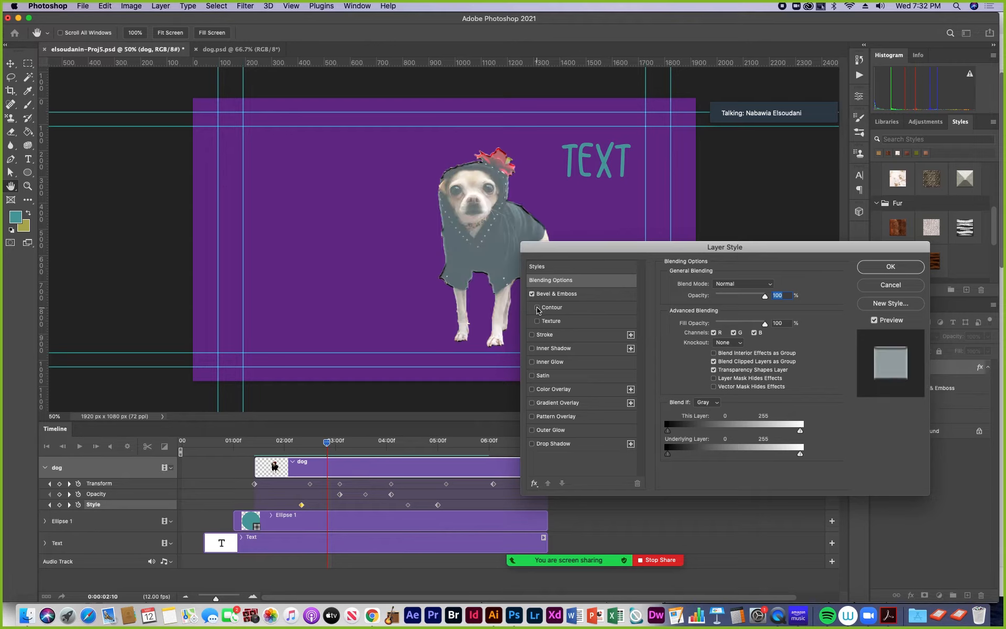
{"action": "left_click", "coordinate": [554, 295]}
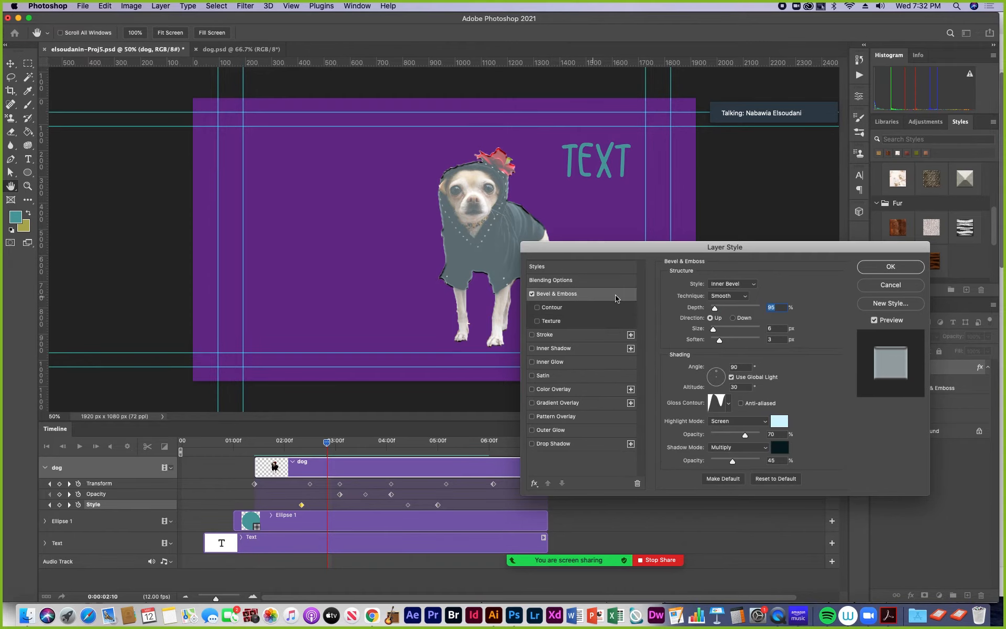
{"action": "left_click_drag", "start_coordinate": [713, 309], "coordinate": [723, 308]}
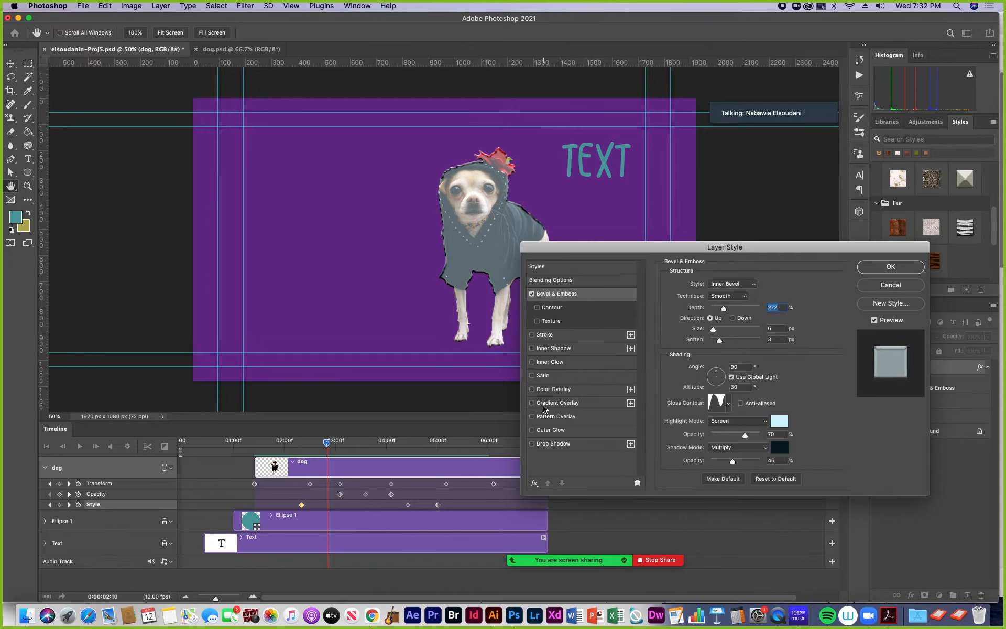
Add a blue Color Overlay to the dog with its blend mode set to Normal.
{"action": "left_click", "coordinate": [532, 389]}
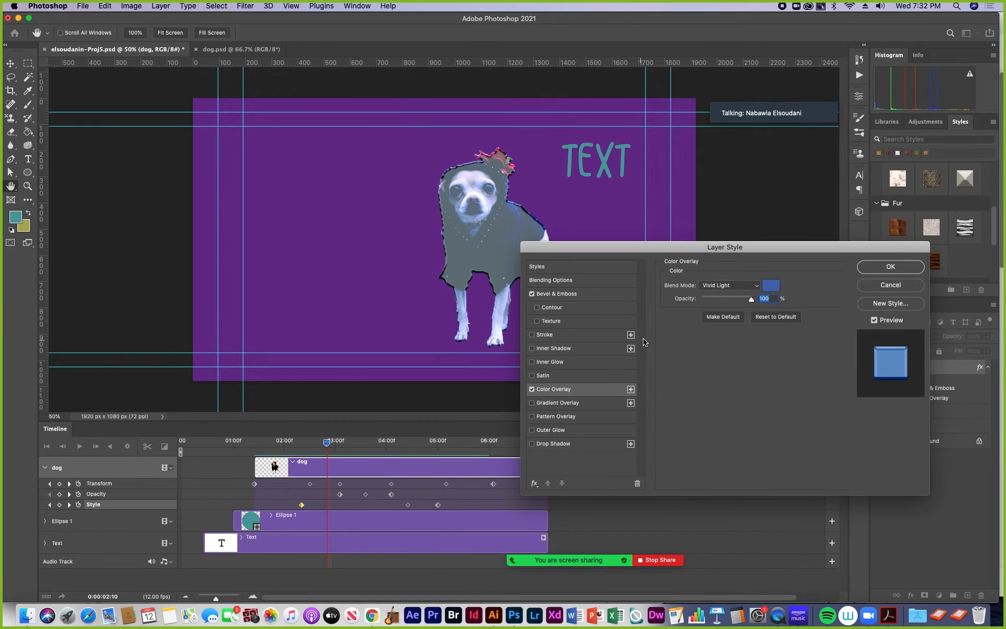
{"action": "left_click", "coordinate": [756, 290]}
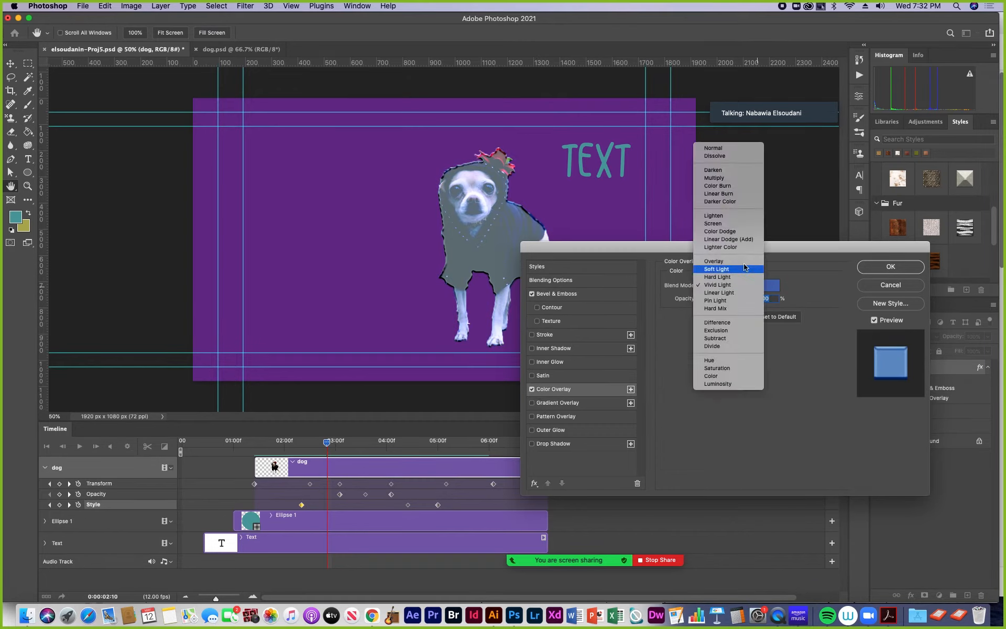
{"action": "left_click", "coordinate": [714, 148]}
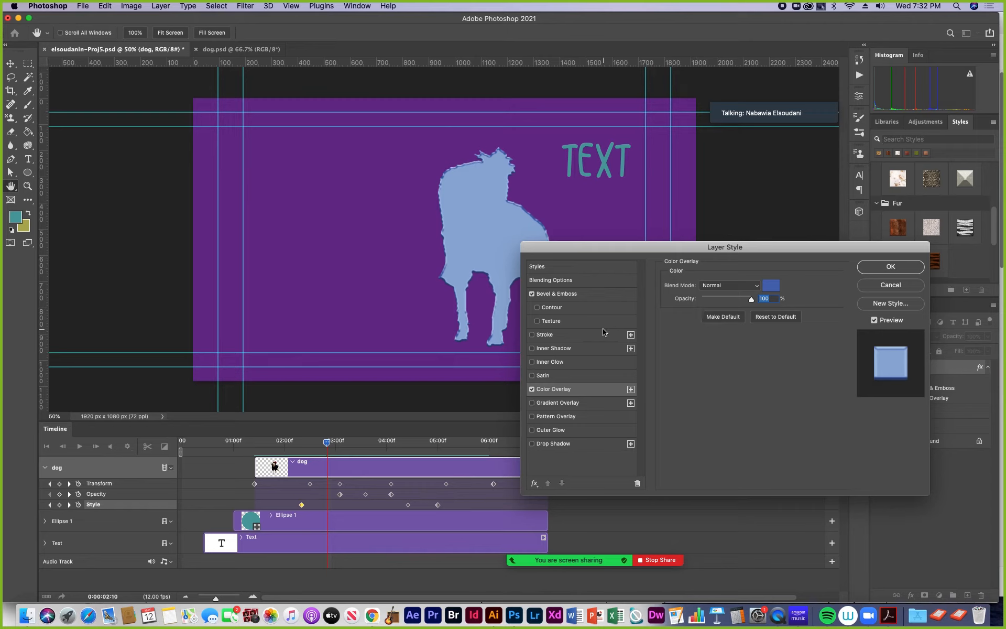
Strengthen the dog's Bevel & Emboss to 407% depth, 27 px size and 6 px soften.
{"action": "left_click", "coordinate": [552, 294]}
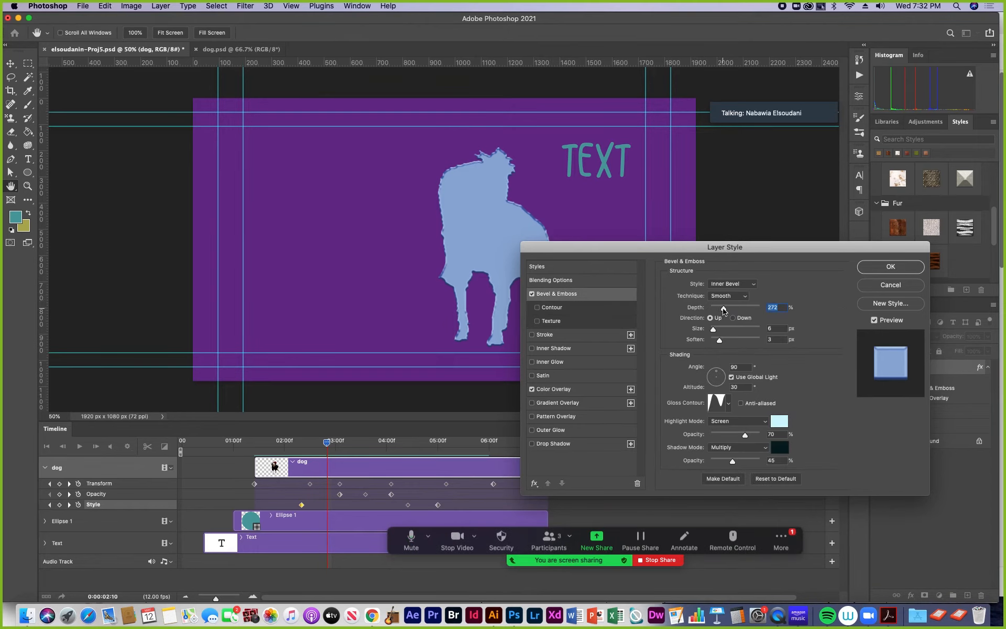
{"action": "left_click", "coordinate": [730, 308]}
{"action": "left_click_drag", "start_coordinate": [712, 328], "coordinate": [728, 342]}
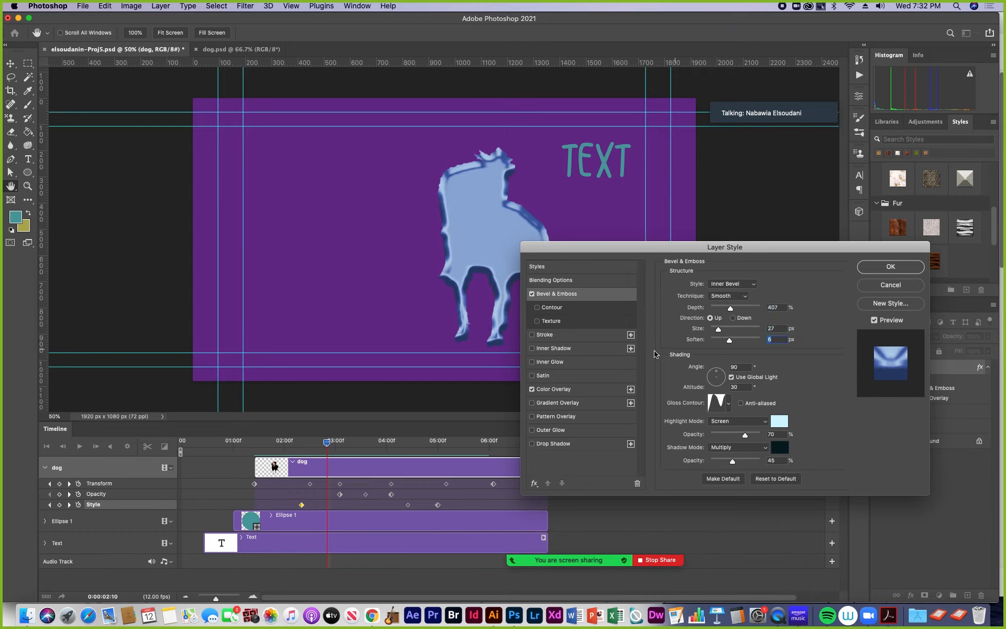
Save the effects as a new style named Ice and apply them to the dog layer.
{"action": "left_click", "coordinate": [890, 303]}
{"action": "type", "text": "Ice"}
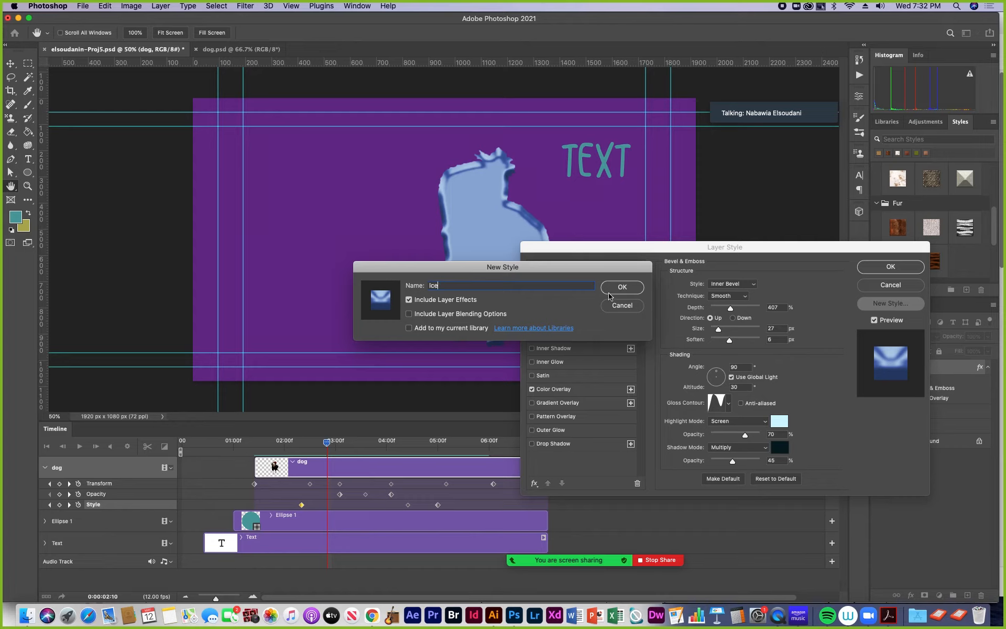
{"action": "left_click", "coordinate": [631, 290]}
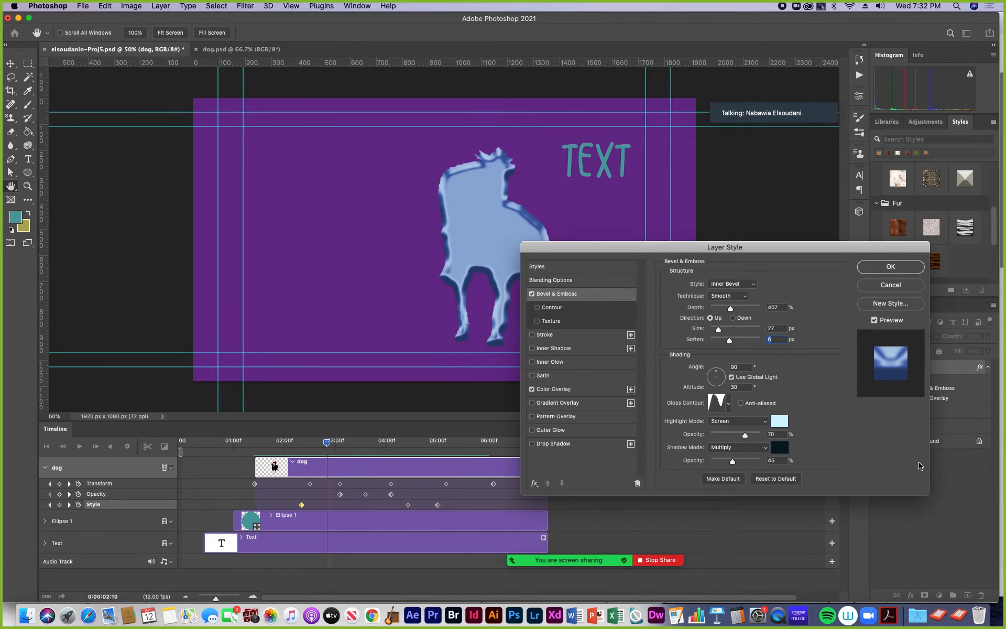
{"action": "left_click", "coordinate": [896, 267]}
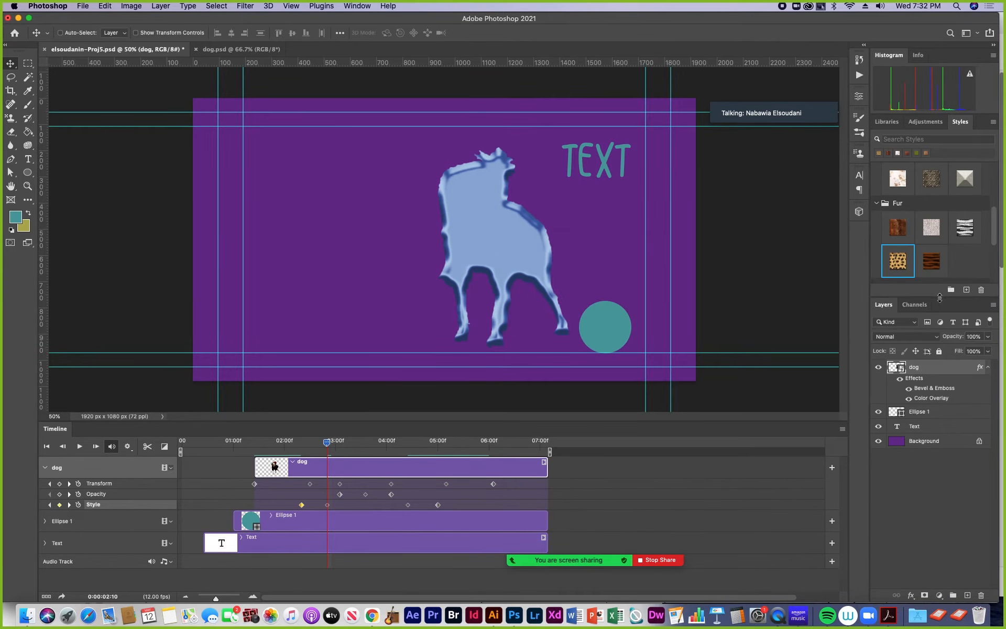
Enlarge the styles list and collapse the Basics, Natural and Fur groups to locate the saved Ice style.
{"action": "left_click_drag", "start_coordinate": [939, 297], "coordinate": [941, 324]}
{"action": "left_click", "coordinate": [876, 219]}
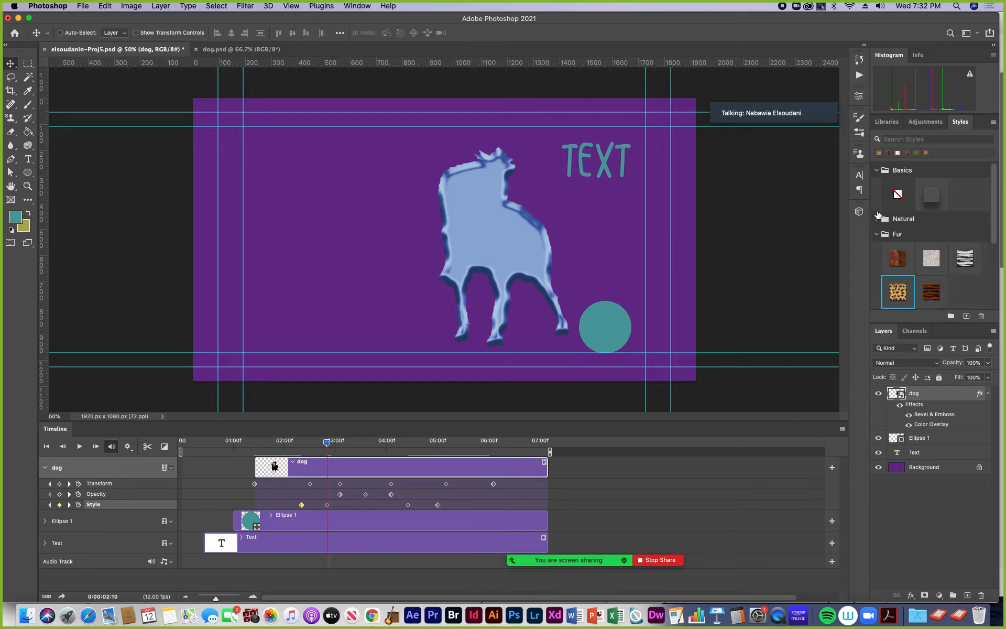
{"action": "left_click", "coordinate": [877, 171]}
{"action": "left_click", "coordinate": [877, 200]}
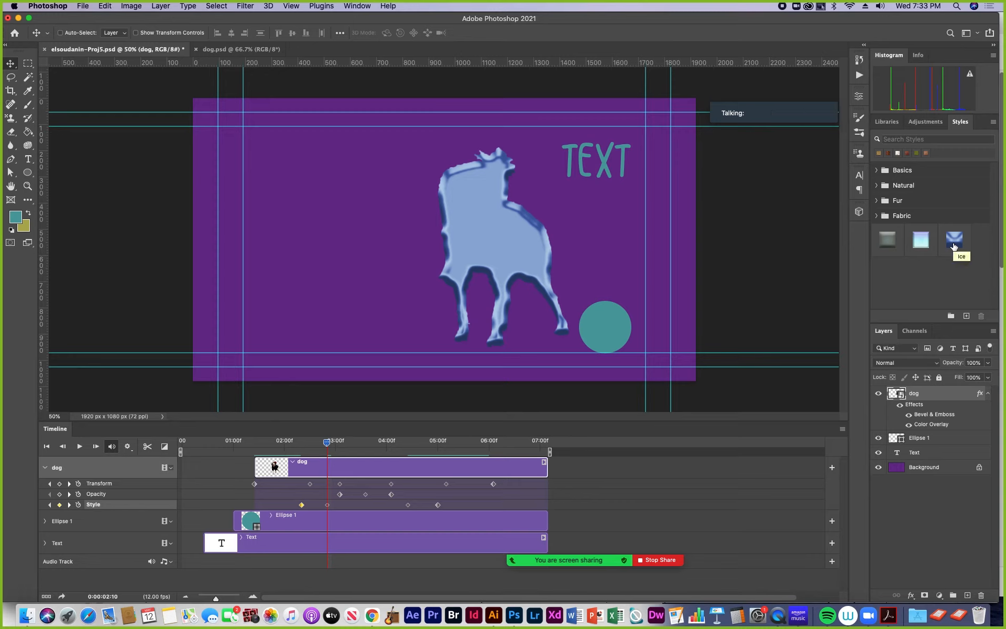
Move the playhead to 0:00:04:04 and collapse the dog layer's keyframe properties.
{"action": "left_click_drag", "start_coordinate": [344, 447], "coordinate": [403, 472]}
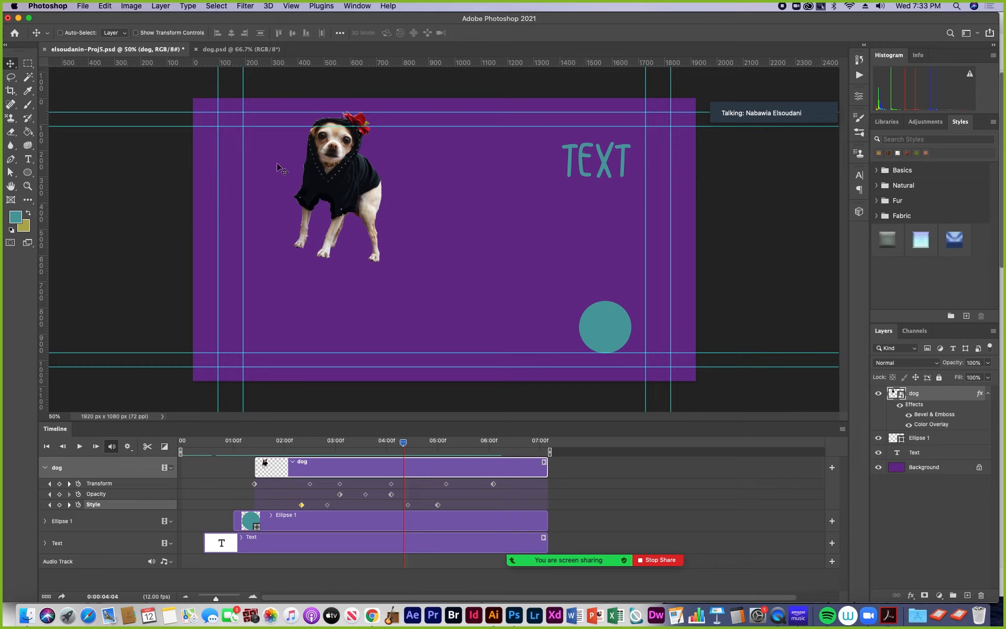
{"action": "left_click", "coordinate": [46, 468]}
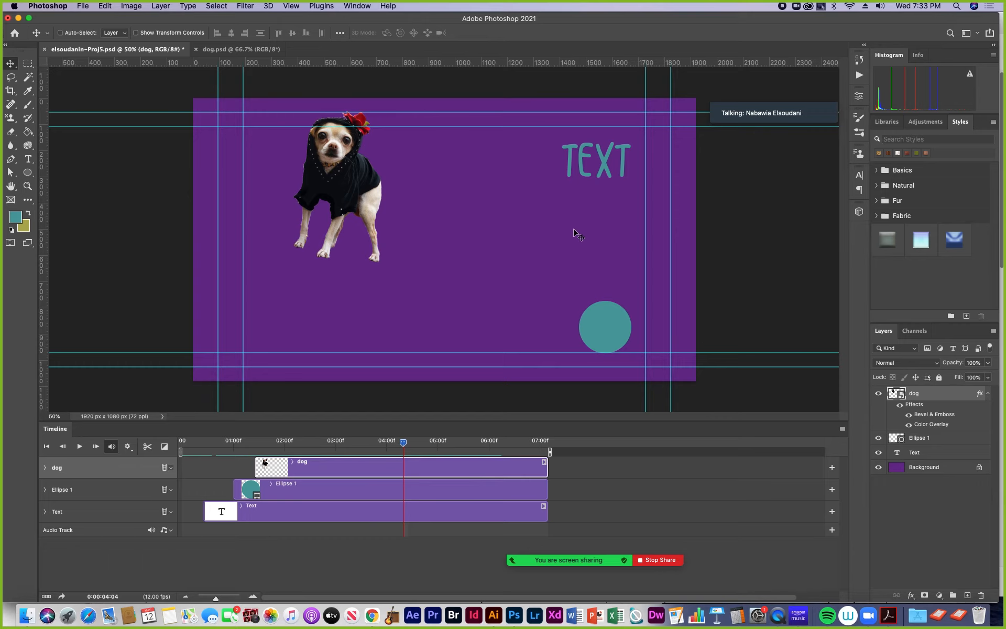
Move the TEXT layer slightly up and, with Auto-Select enabled, shift the teal circle down and right onto the corner guides.
{"action": "left_click", "coordinate": [63, 515]}
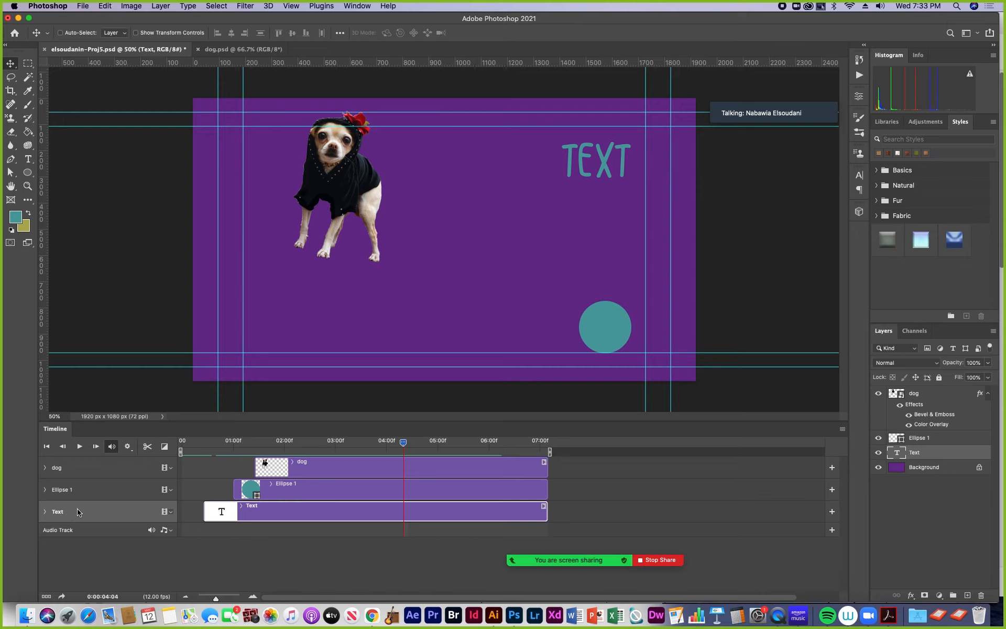
{"action": "left_click_drag", "start_coordinate": [601, 162], "coordinate": [600, 164]}
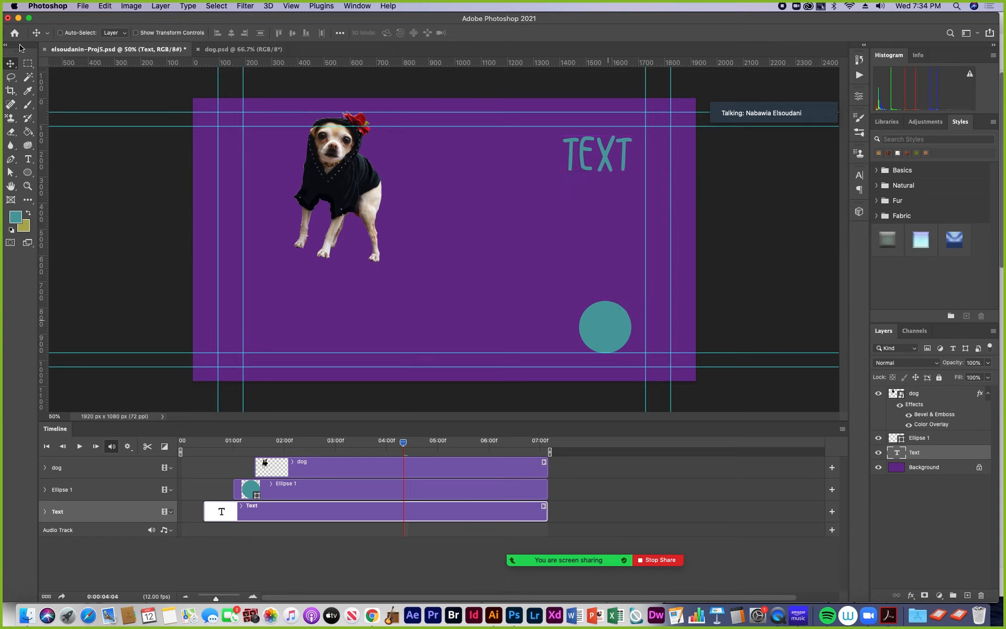
{"action": "left_click", "coordinate": [60, 33]}
{"action": "left_click_drag", "start_coordinate": [611, 317], "coordinate": [646, 329]}
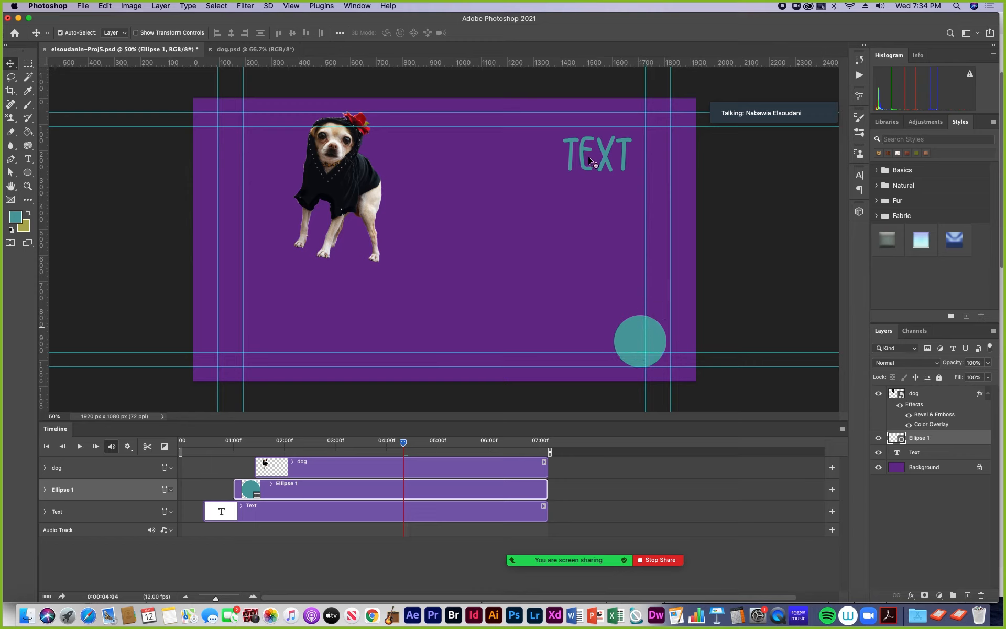